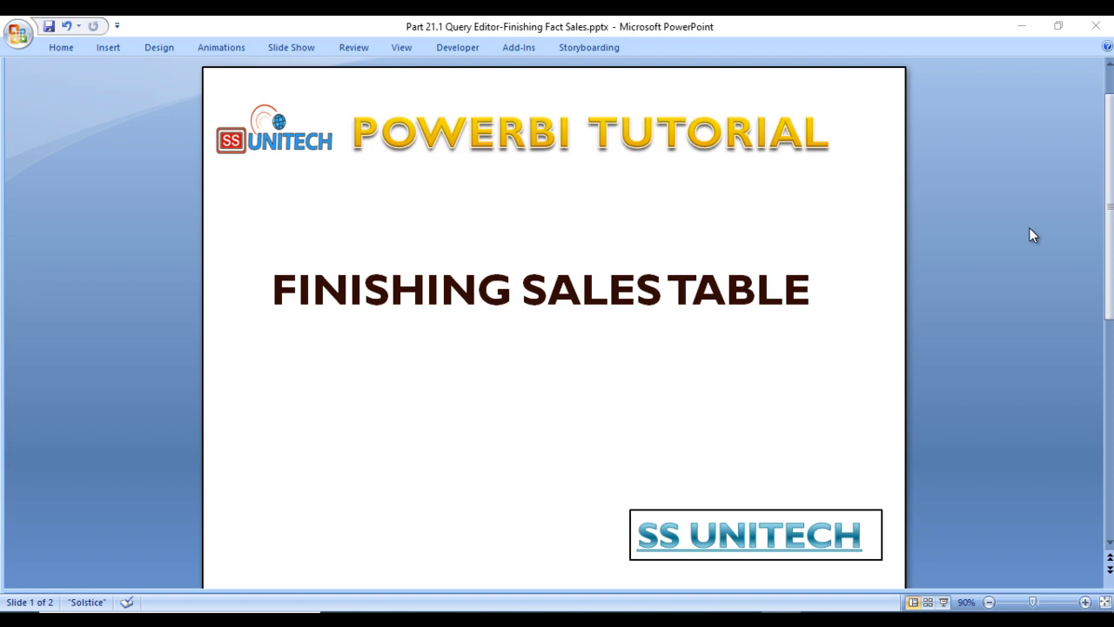
Step: Switch to the Photos window showing the Sales star schema diagram
{"action": "left_click", "coordinate": [744, 620]}
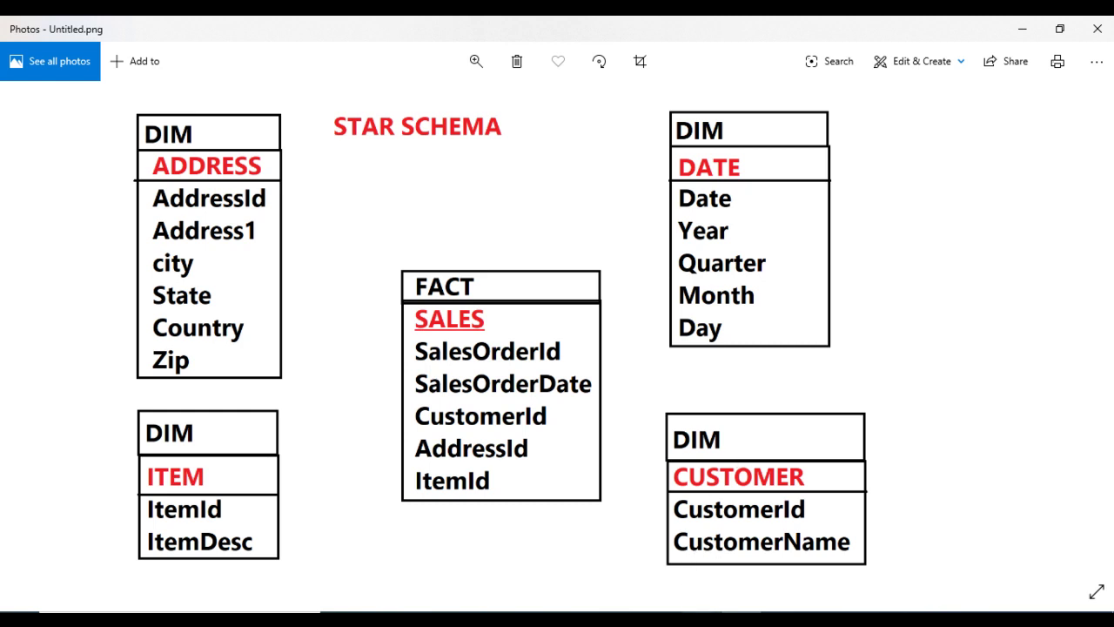
Step: Create a new query that references the Country_Sales query
{"action": "mouse_move", "coordinate": [701, 610]}
{"action": "left_click", "coordinate": [747, 561]}
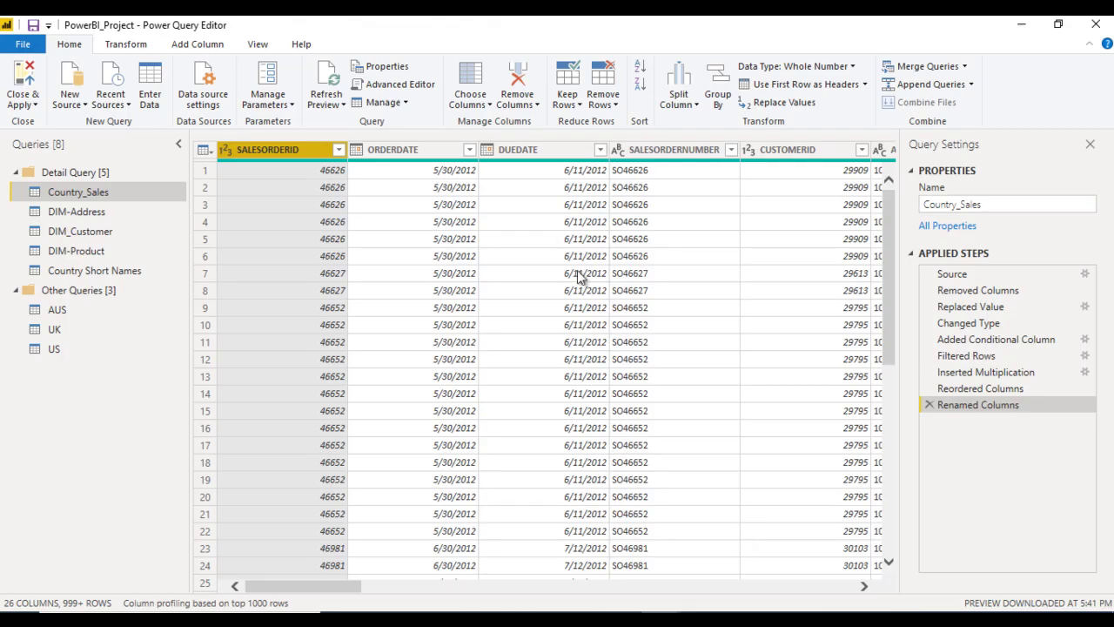
{"action": "left_click", "coordinate": [100, 198]}
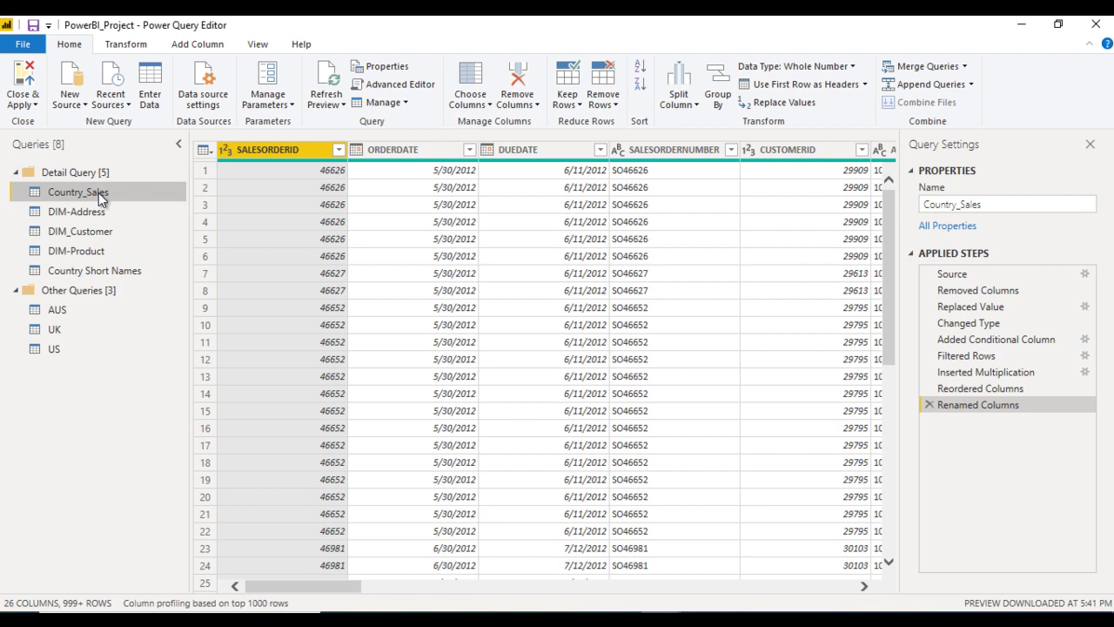
{"action": "right_click", "coordinate": [98, 192]}
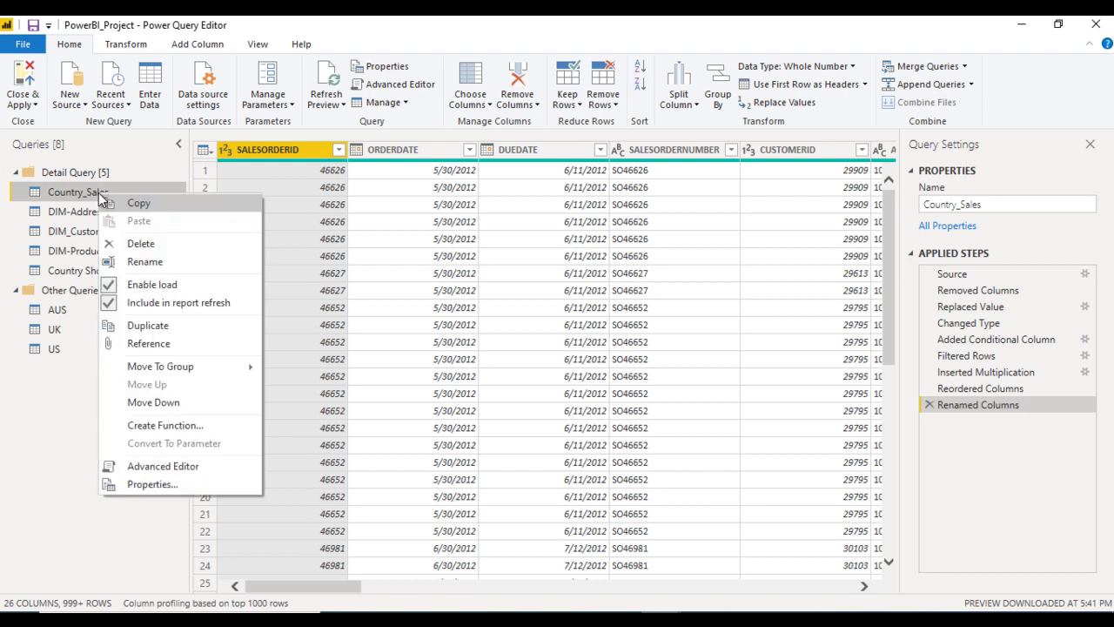
{"action": "left_click", "coordinate": [161, 342]}
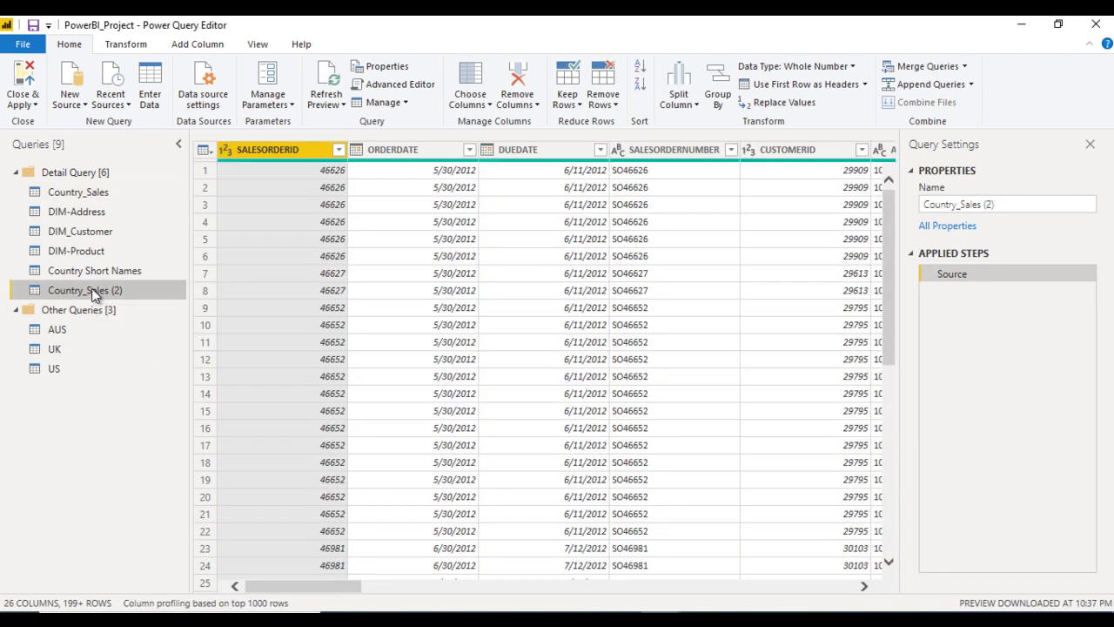
Step: Rename the new reference query to Country-Sales-Final
{"action": "double_click", "coordinate": [91, 289]}
{"action": "key", "text": "End"}
{"action": "key", "text": "shift+Left"}
{"action": "key", "text": "shift+Left"}
{"action": "key", "text": "shift+Left"}
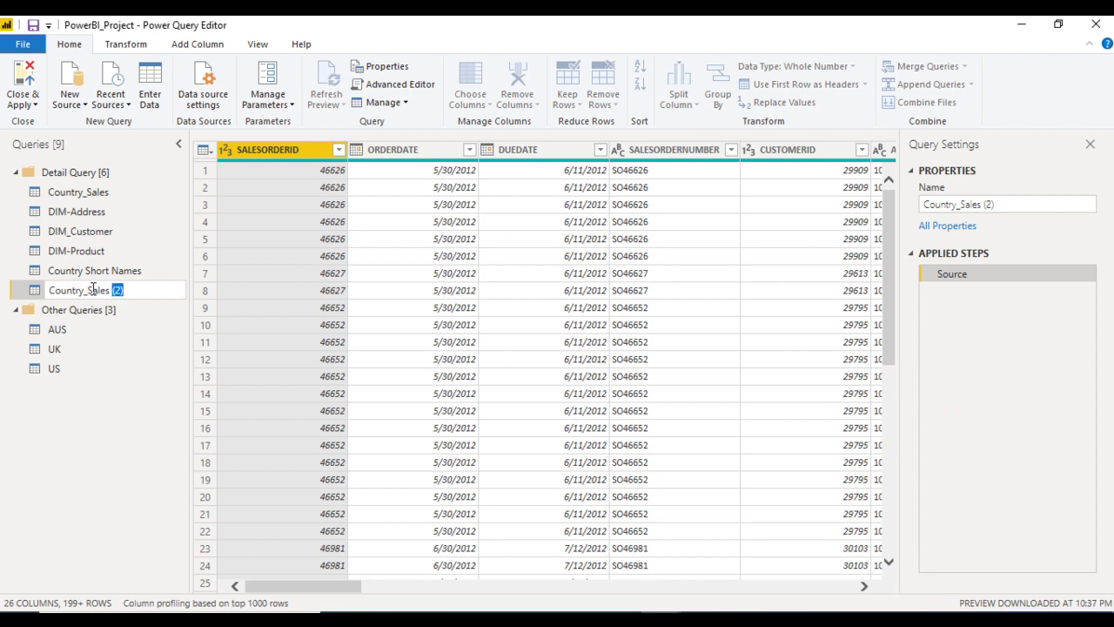
{"action": "key", "text": "BackSpace"}
{"action": "type", "text": "-Final"}
{"action": "key", "text": "Return"}
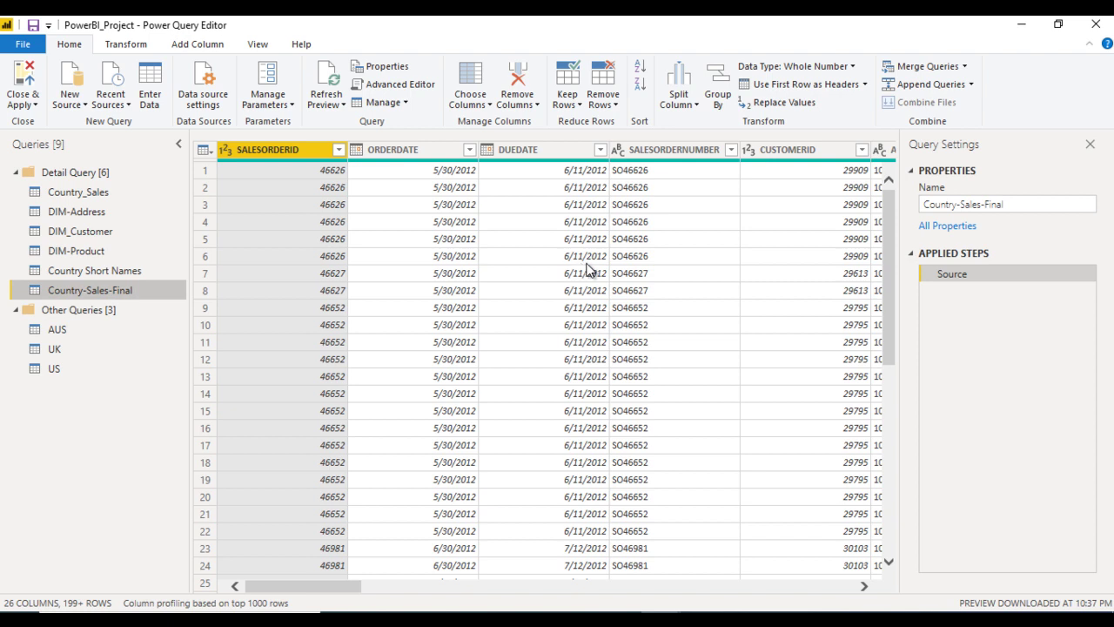
Step: Compare the sales table's columns against the star schema diagram
{"action": "left_click", "coordinate": [718, 279]}
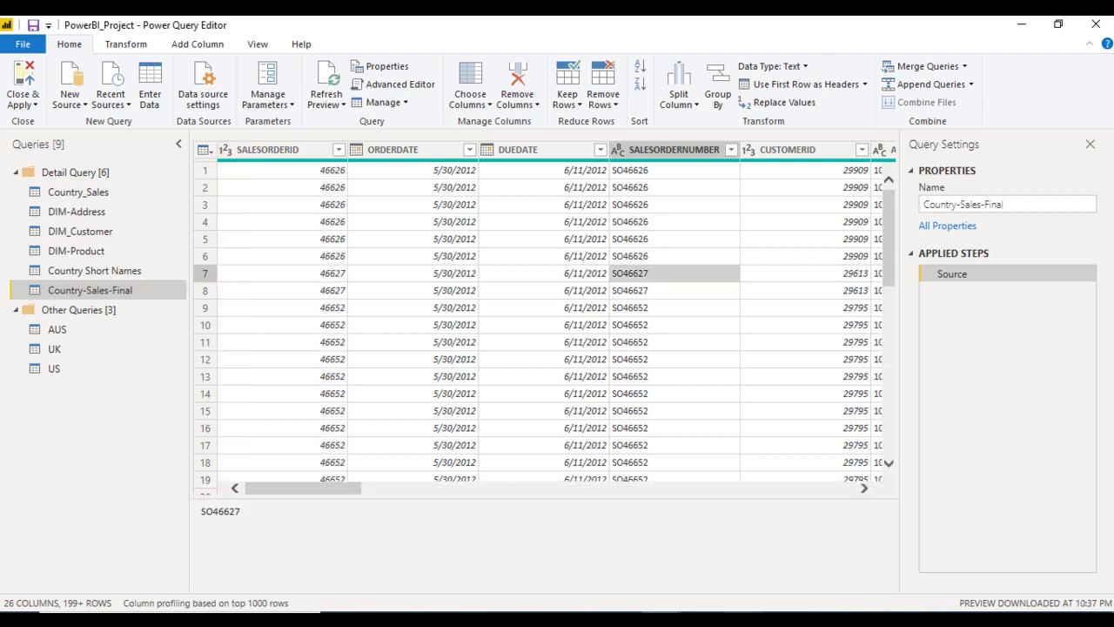
{"action": "key", "text": "alt+Tab"}
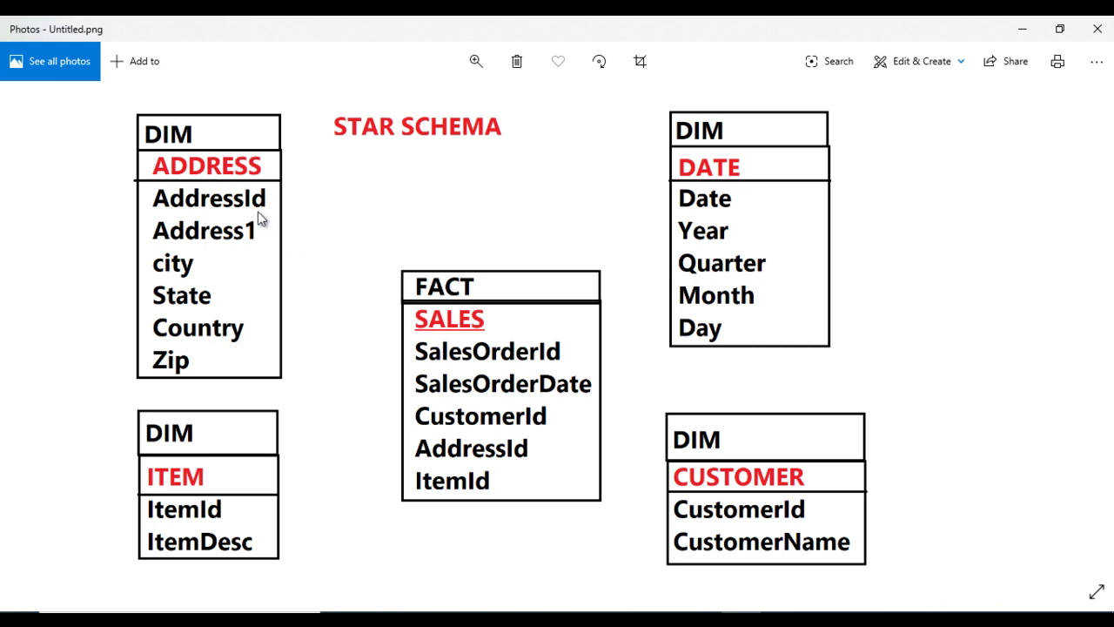
{"action": "left_click", "coordinate": [1037, 24]}
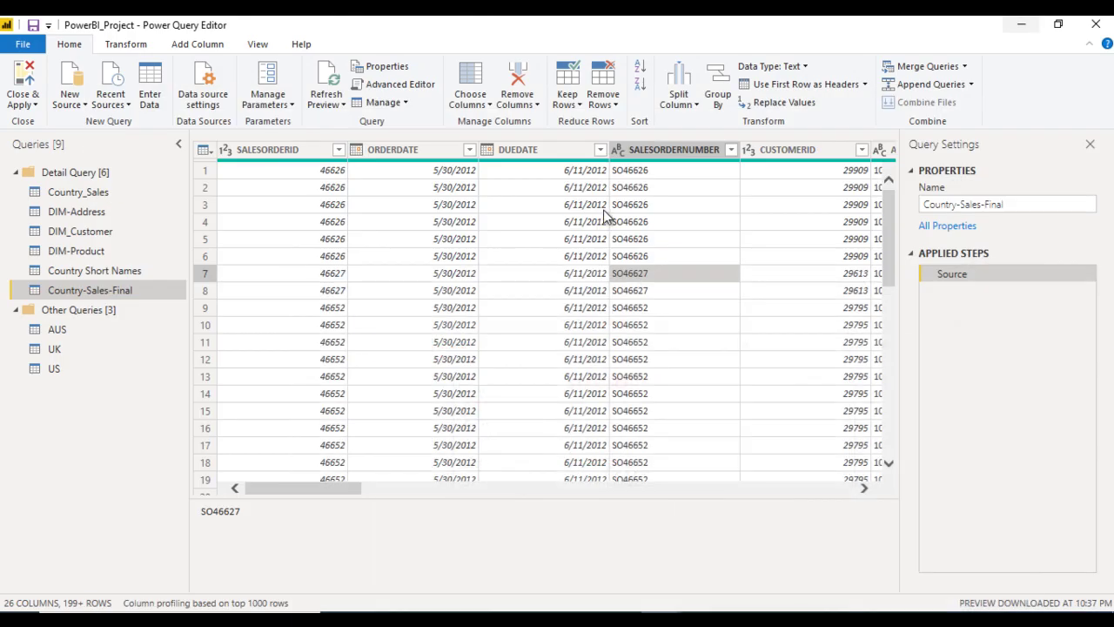
{"action": "left_click", "coordinate": [600, 207]}
{"action": "key", "text": "Right"}
{"action": "key", "text": "Right"}
{"action": "key", "text": "Right"}
{"action": "key", "text": "Right"}
{"action": "key", "text": "Right"}
{"action": "key", "text": "Right"}
{"action": "key", "text": "Right"}
{"action": "key", "text": "Right"}
{"action": "key", "text": "Right"}
{"action": "key", "text": "Right"}
{"action": "key", "text": "Right"}
{"action": "key", "text": "Right"}
{"action": "key", "text": "Right"}
{"action": "key", "text": "Right"}
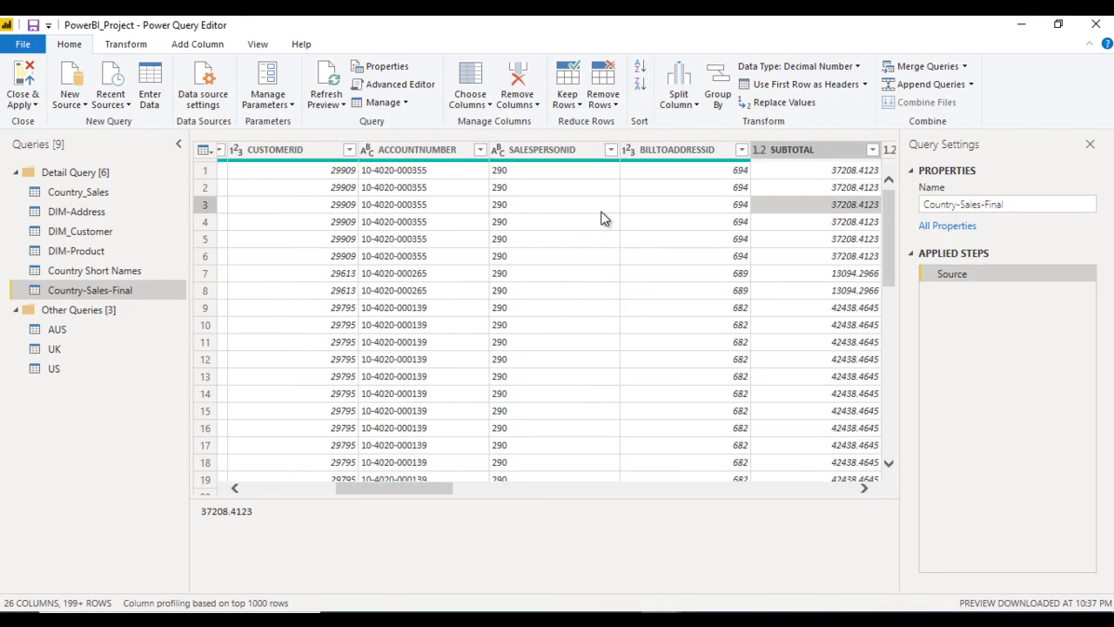
{"action": "key", "text": "Right"}
{"action": "key", "text": "Right"}
{"action": "key", "text": "Right"}
{"action": "key", "text": "Right"}
{"action": "key", "text": "Right"}
{"action": "key", "text": "Right"}
{"action": "key", "text": "Right"}
{"action": "key", "text": "Right"}
{"action": "key", "text": "Right"}
{"action": "key", "text": "Right"}
{"action": "key", "text": "Right"}
{"action": "key", "text": "Right"}
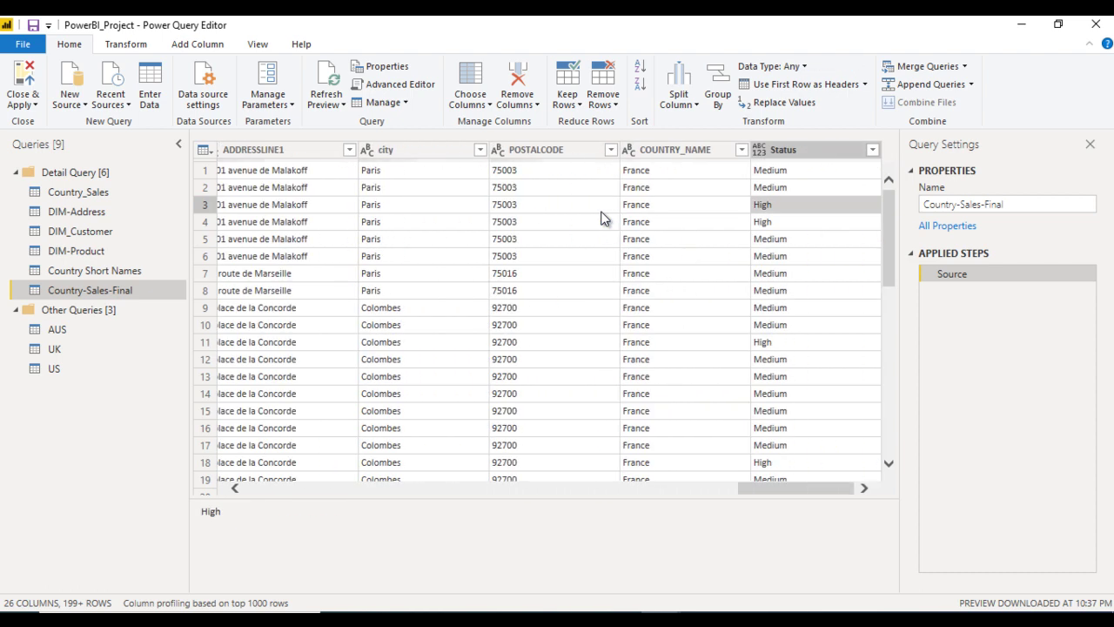
{"action": "key", "text": "Left"}
{"action": "key", "text": "Left"}
{"action": "key", "text": "Left"}
{"action": "key", "text": "Left"}
{"action": "key", "text": "Left"}
{"action": "key", "text": "Left"}
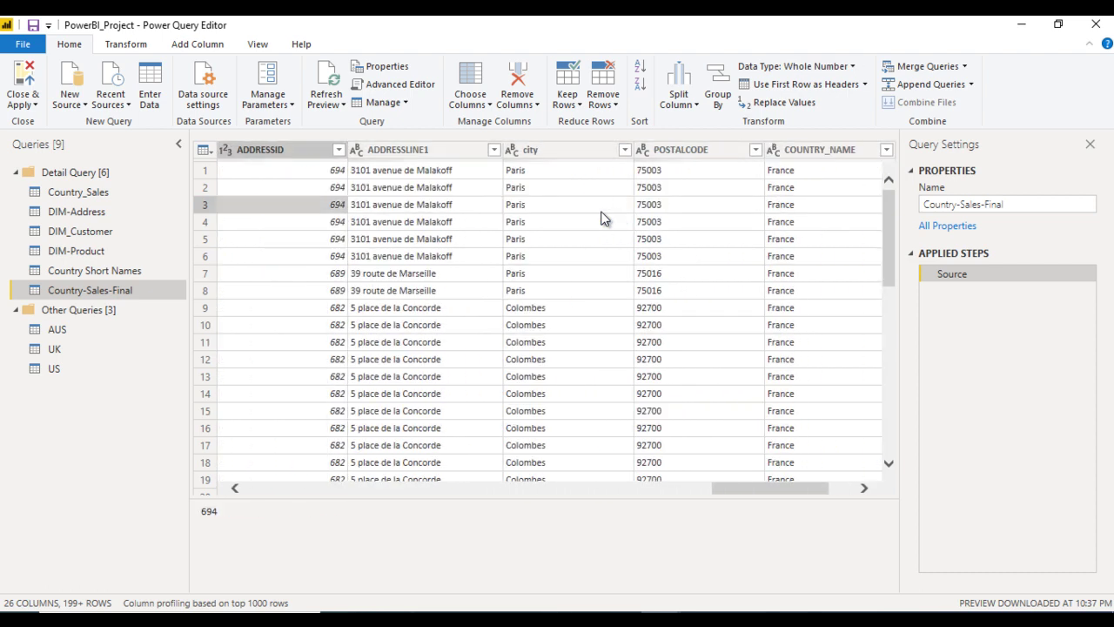
{"action": "key", "text": "Right"}
{"action": "key", "text": "Right"}
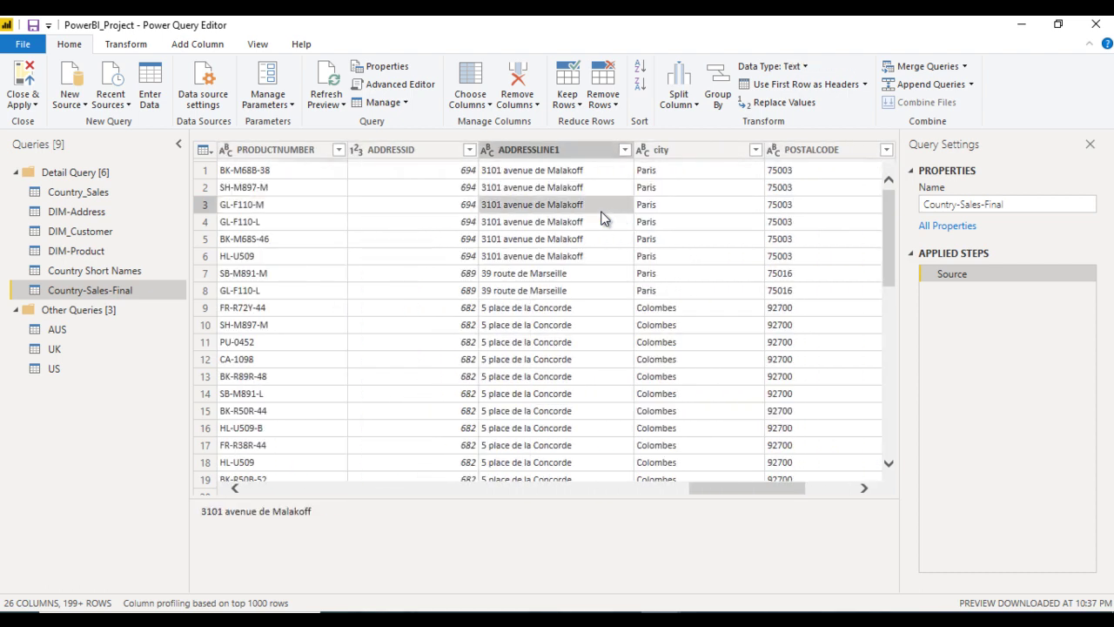
Step: Remove the ADDRESSLINE1 through COUNTRY_NAME columns, keeping ADDRESSID and Status
{"action": "left_click", "coordinate": [529, 150]}
{"action": "key", "text": "shift+Right"}
{"action": "key", "text": "shift+Right"}
{"action": "key", "text": "shift+Right"}
{"action": "key", "text": "shift+Right"}
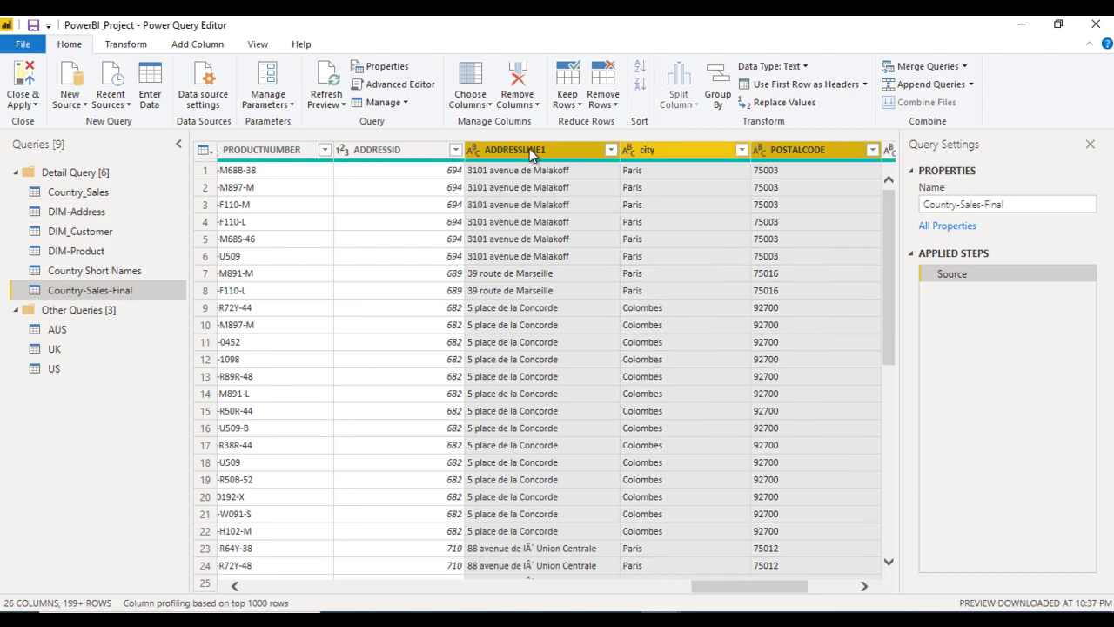
{"action": "key", "text": "shift+Left"}
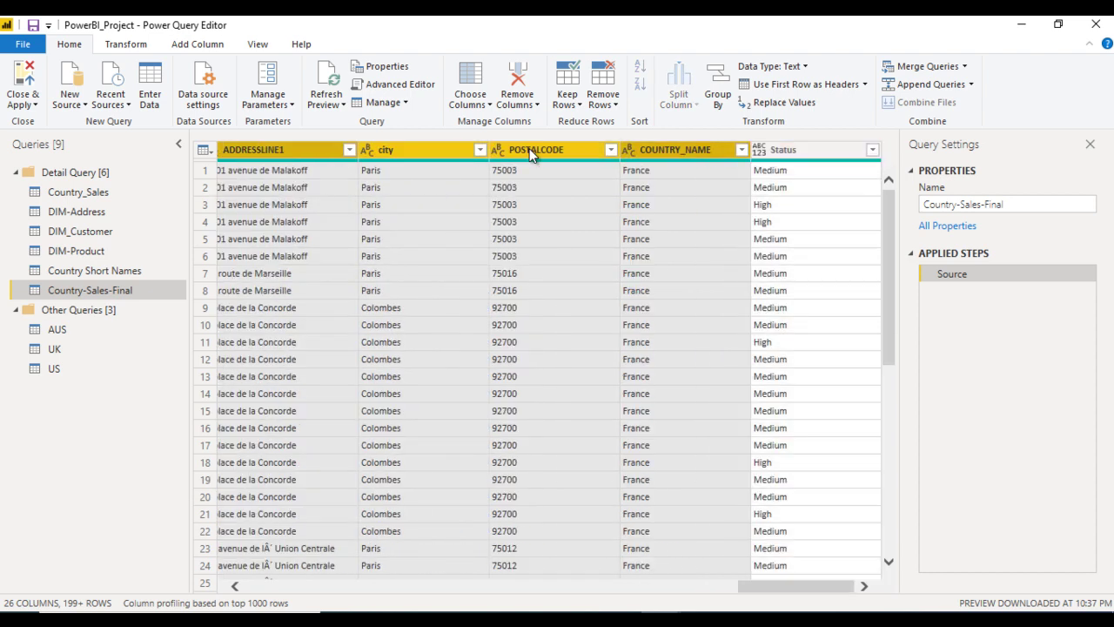
{"action": "left_click", "coordinate": [520, 77]}
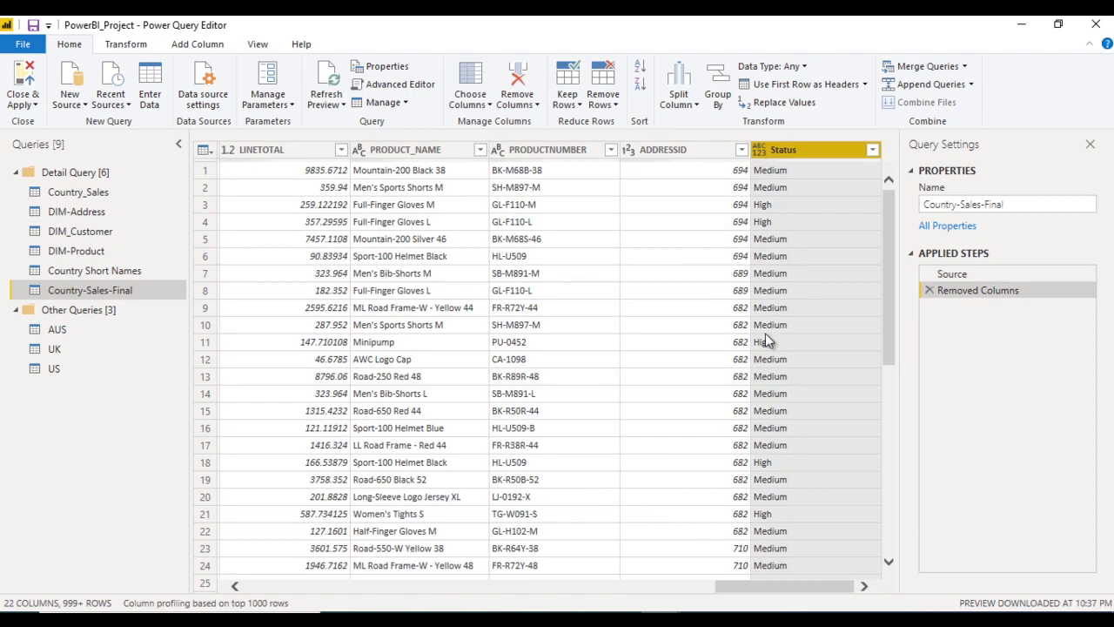
{"action": "left_click", "coordinate": [845, 256]}
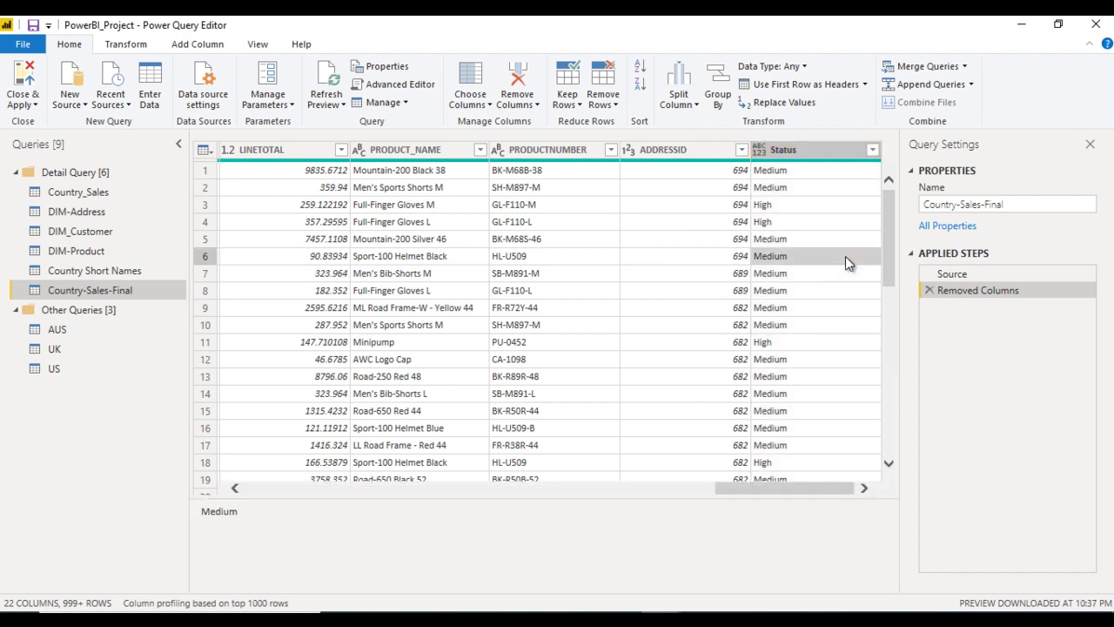
Step: Review Country-Sales-Final's ADDRESSID and product columns against the star schema diagram
{"action": "left_click", "coordinate": [674, 149]}
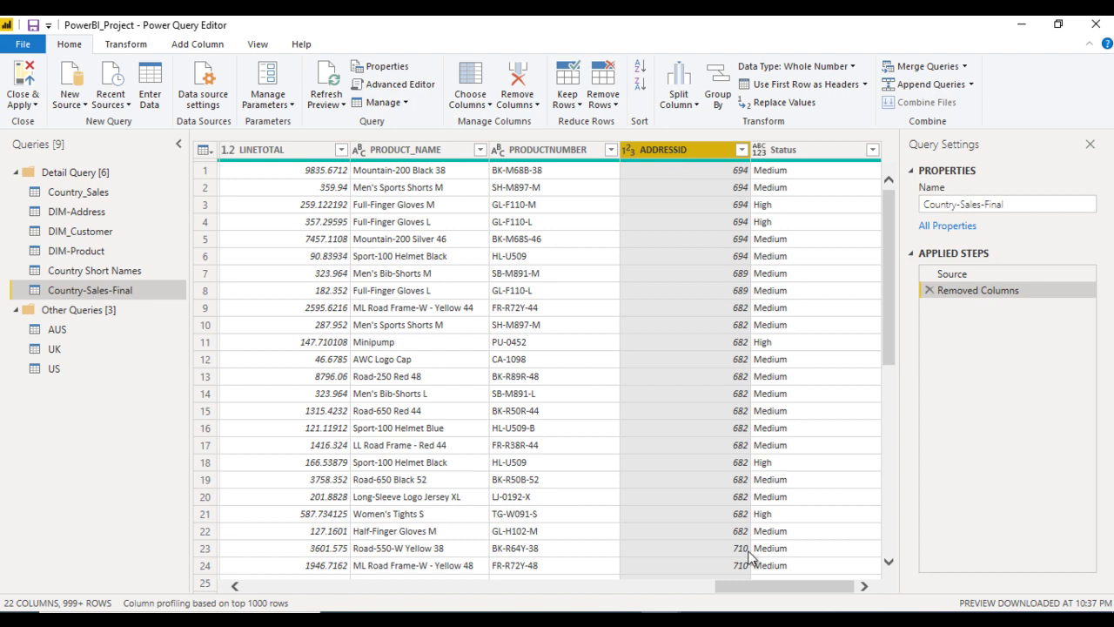
{"action": "left_click", "coordinate": [742, 612]}
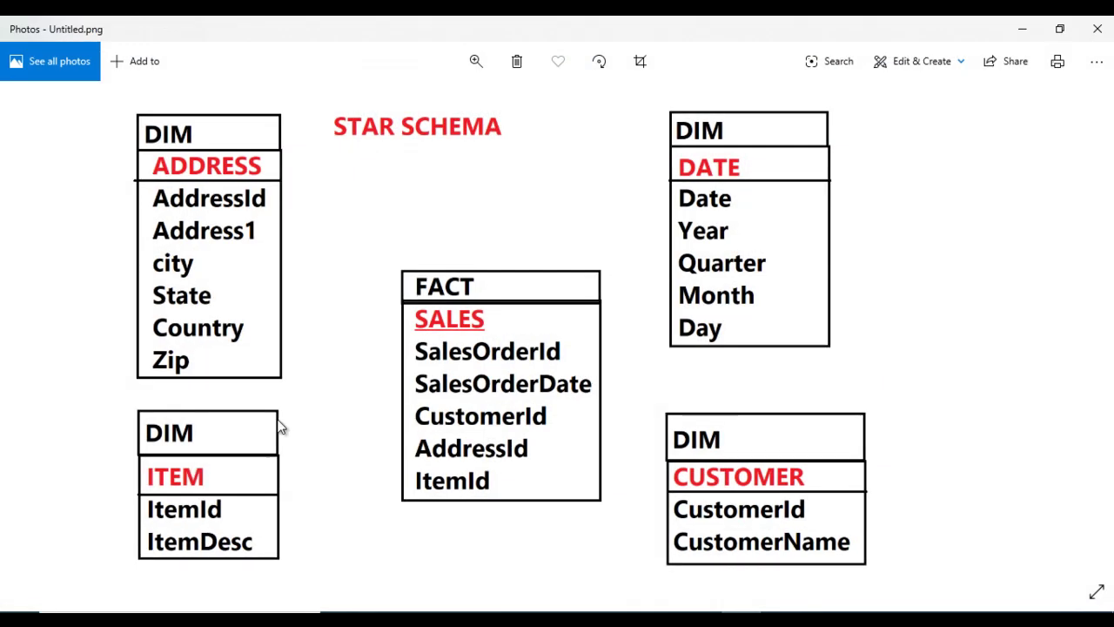
{"action": "left_click", "coordinate": [1022, 25]}
{"action": "left_click", "coordinate": [550, 312]}
{"action": "key", "text": "Up"}
{"action": "key", "text": "Up"}
{"action": "key", "text": "Up"}
{"action": "key", "text": "Up"}
{"action": "key", "text": "Up"}
{"action": "key", "text": "Up"}
{"action": "key", "text": "Up"}
{"action": "key", "text": "Up"}
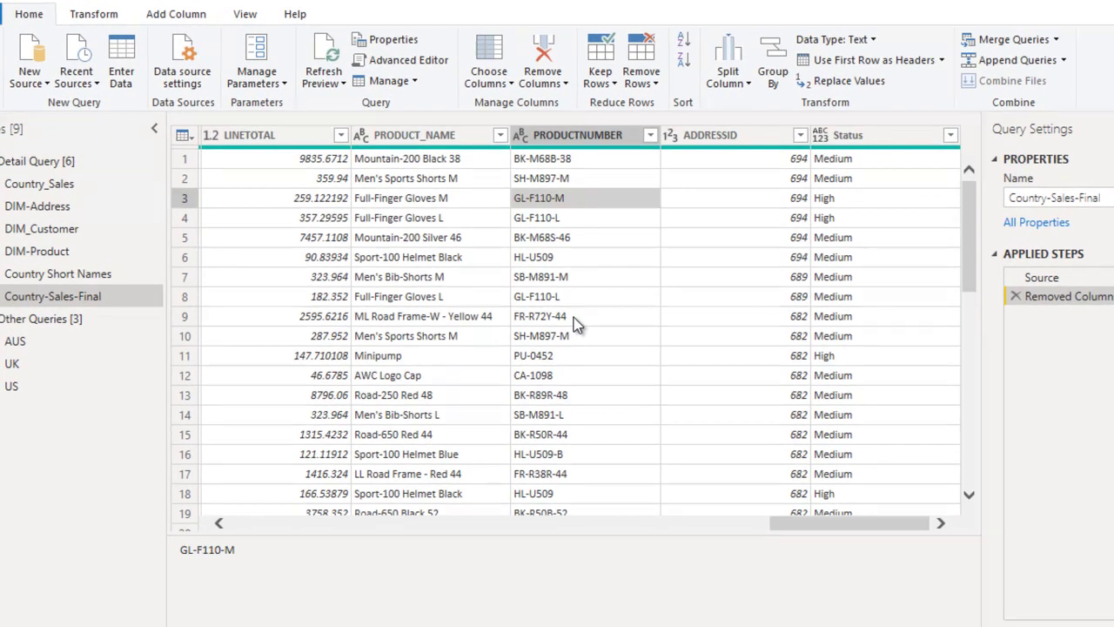
{"action": "key", "text": "Left"}
{"action": "key", "text": "ctrl+space"}
{"action": "key", "text": "Left"}
{"action": "key", "text": "Left"}
{"action": "key", "text": "Left"}
{"action": "key", "text": "Left"}
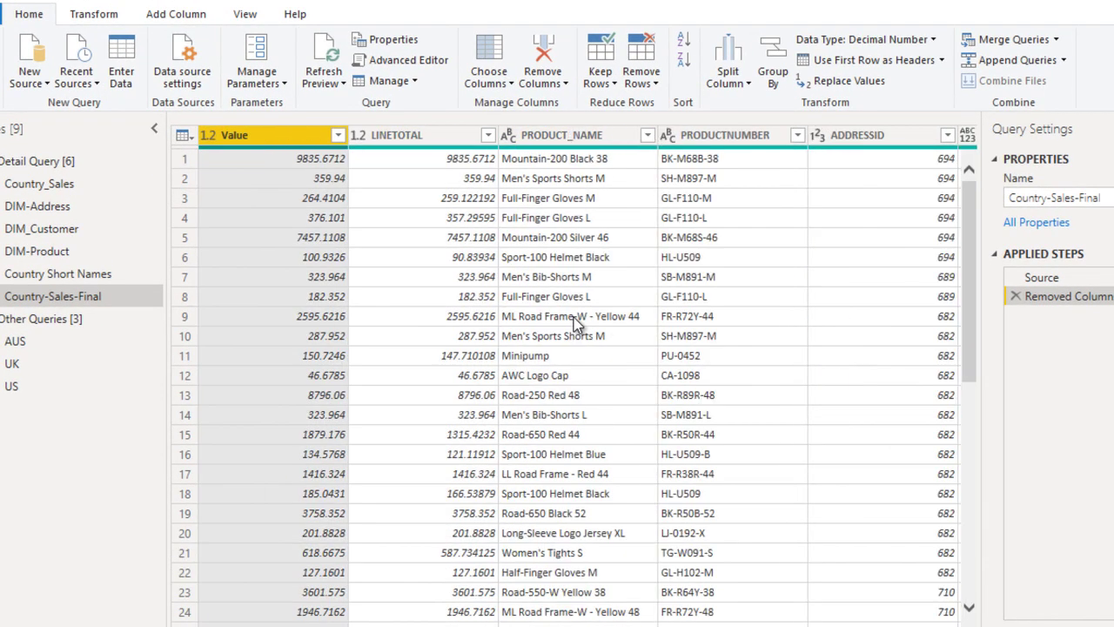
{"action": "key", "text": "Left"}
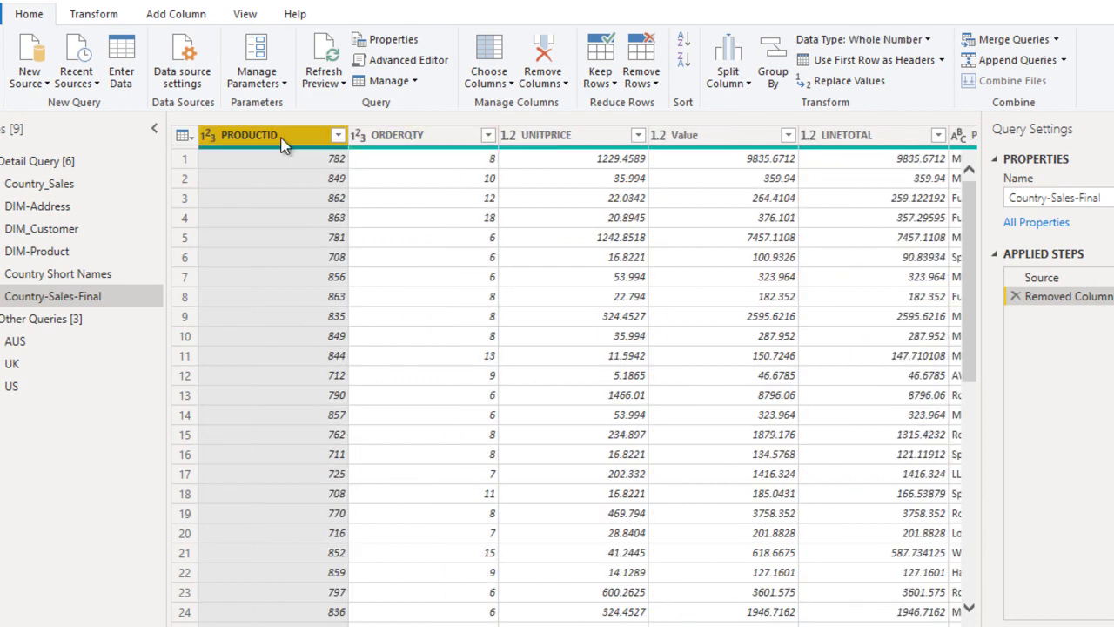
{"action": "left_click", "coordinate": [597, 257]}
{"action": "key", "text": "Right"}
{"action": "key", "text": "Right"}
{"action": "key", "text": "Right"}
{"action": "key", "text": "Right"}
{"action": "key", "text": "Right"}
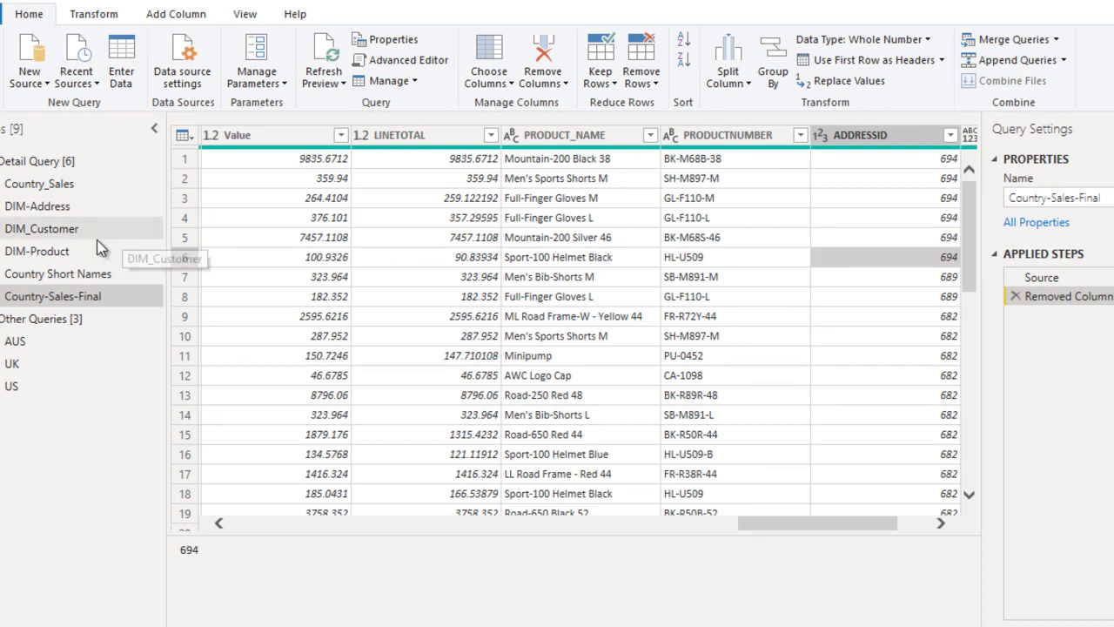
Step: Open the DIM-Product query and select its PRODUCTID key column
{"action": "left_click", "coordinate": [62, 260]}
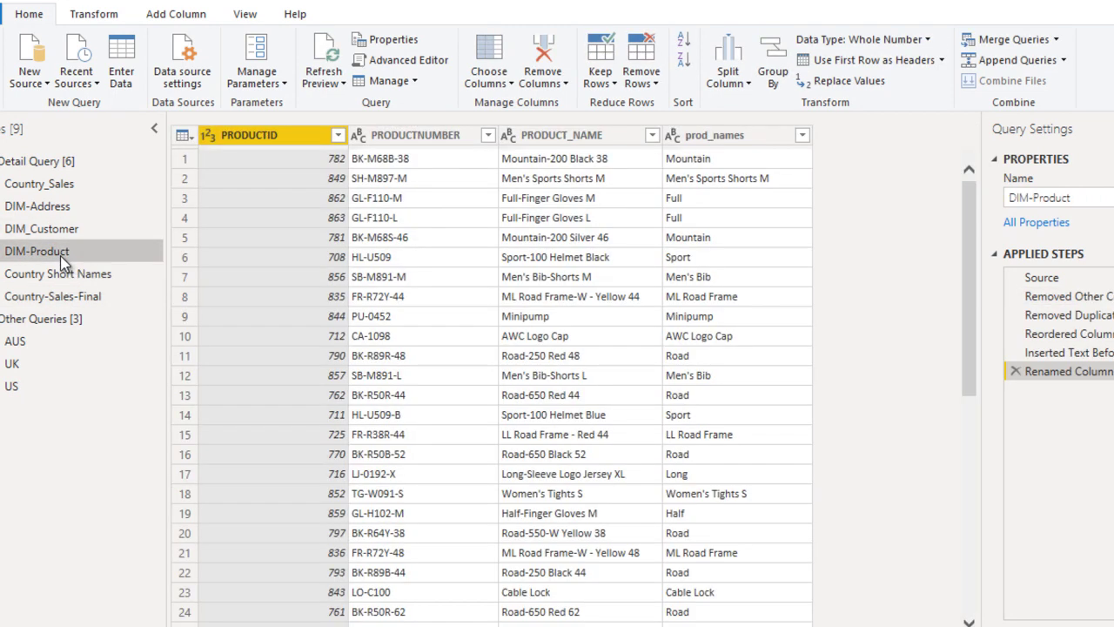
{"action": "left_click", "coordinate": [478, 178]}
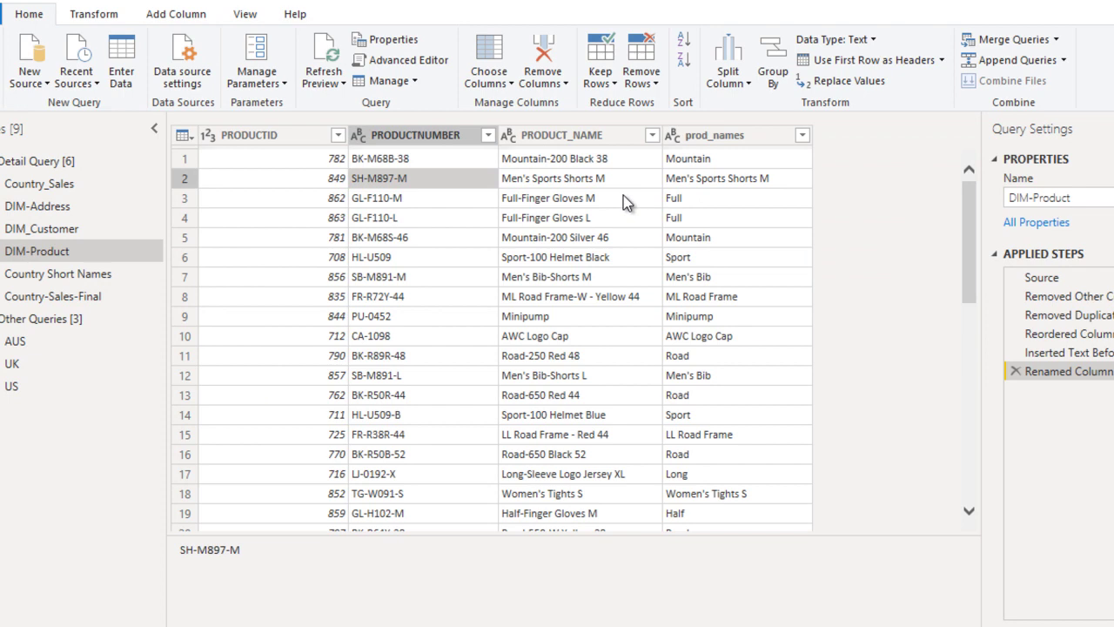
{"action": "left_click", "coordinate": [280, 143]}
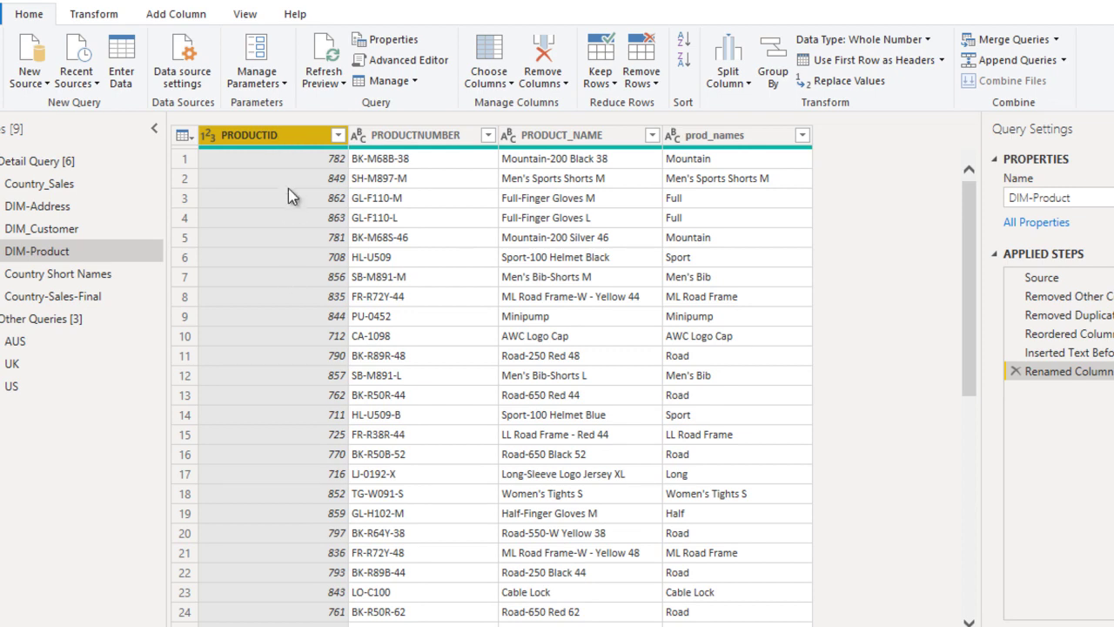
Step: Return to Country-Sales-Final and browse its columns to the product fields
{"action": "left_click", "coordinate": [91, 295]}
{"action": "left_click", "coordinate": [747, 233]}
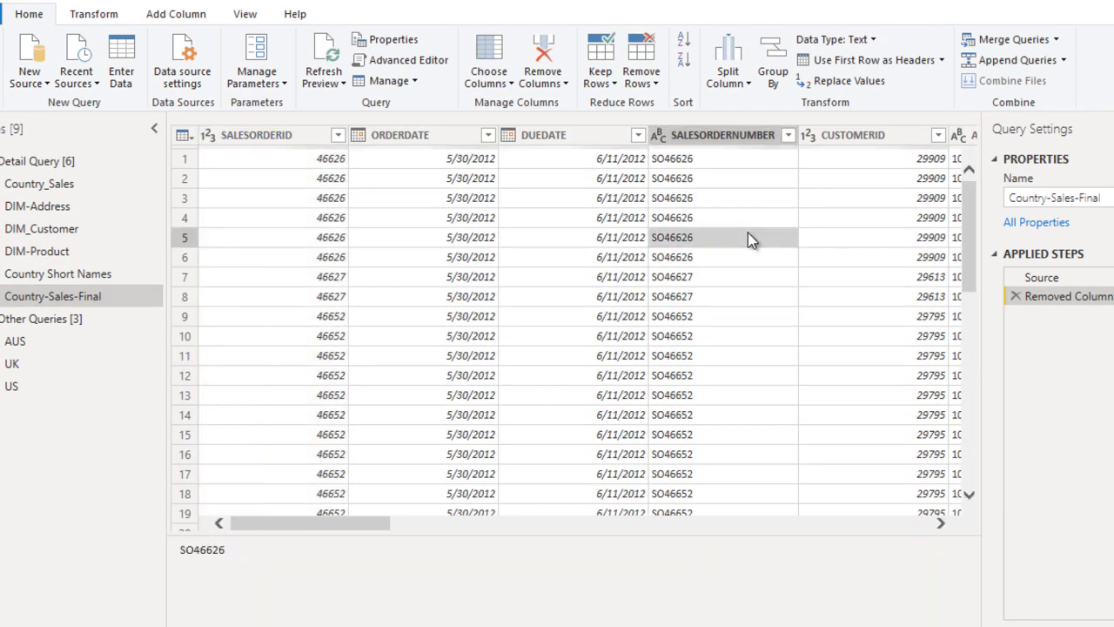
{"action": "key", "text": "Right"}
{"action": "key", "text": "Right"}
{"action": "key", "text": "Right"}
{"action": "key", "text": "Right"}
{"action": "key", "text": "Right"}
{"action": "key", "text": "Left"}
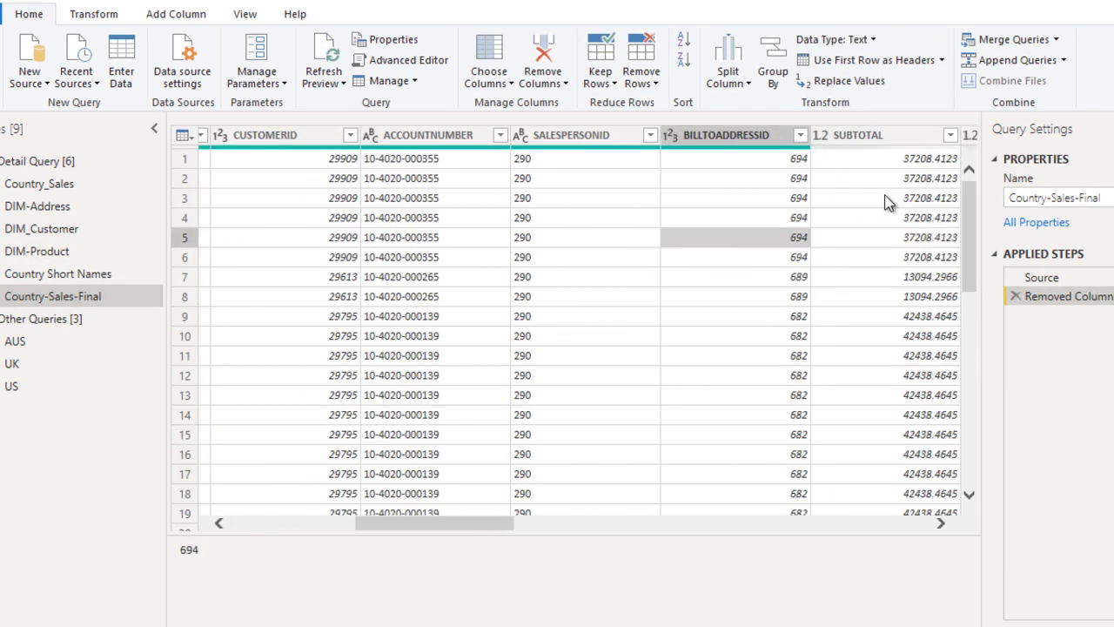
{"action": "key", "text": "Left"}
{"action": "key", "text": "Right"}
{"action": "key", "text": "Right"}
{"action": "key", "text": "Right"}
{"action": "key", "text": "Right"}
{"action": "key", "text": "Right"}
{"action": "key", "text": "Right"}
{"action": "key", "text": "Right"}
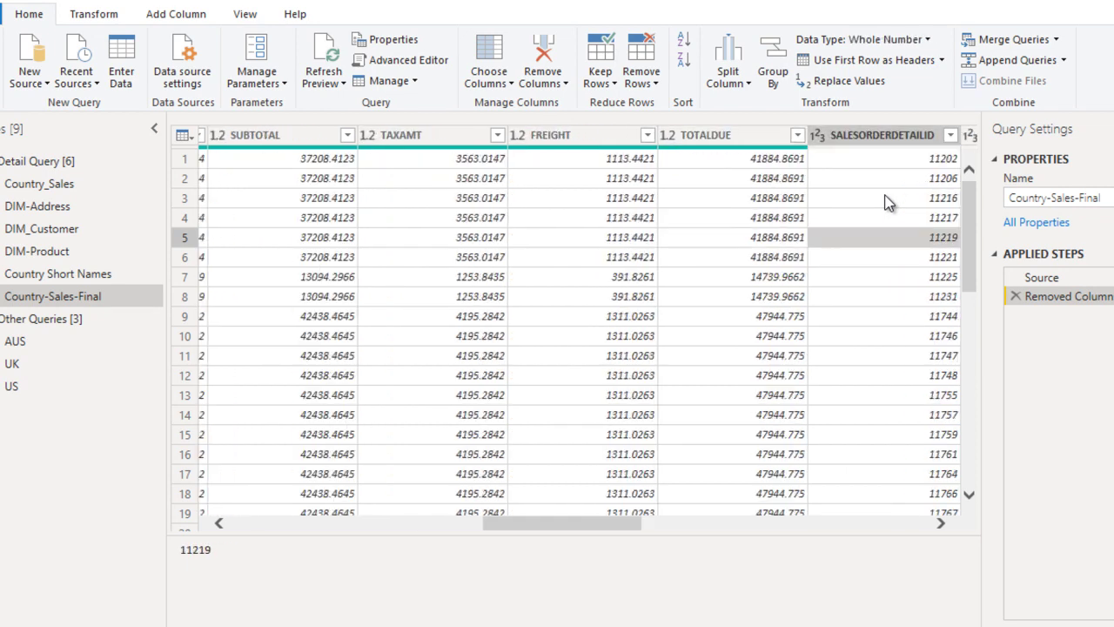
{"action": "key", "text": "Right"}
{"action": "key", "text": "Right"}
{"action": "key", "text": "Right"}
{"action": "key", "text": "Right"}
{"action": "key", "text": "Right"}
{"action": "key", "text": "Right"}
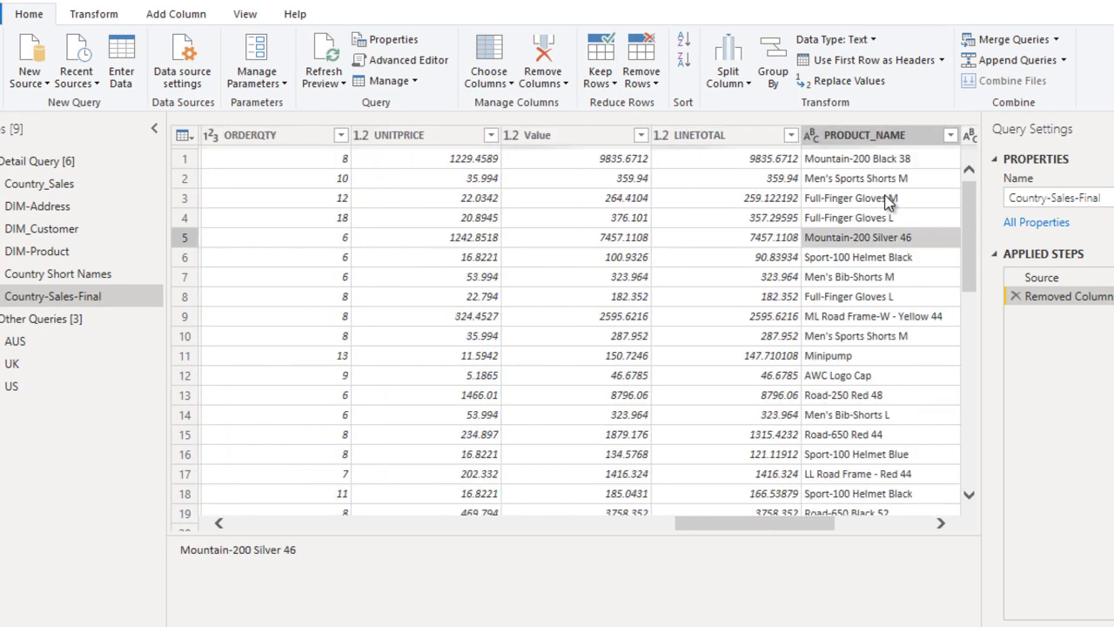
Step: Remove the PRODUCT_NAME and PRODUCTNUMBER columns, keeping PRODUCTID as the key
{"action": "left_click", "coordinate": [757, 138]}
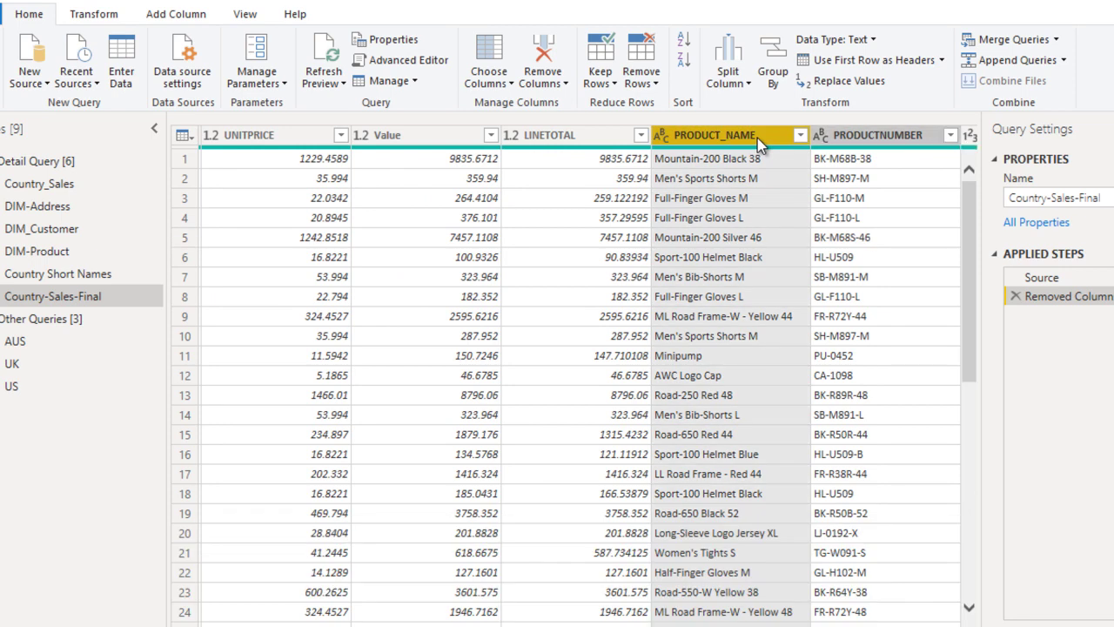
{"action": "key", "text": "Right"}
{"action": "key", "text": "Right"}
{"action": "key", "text": "Left"}
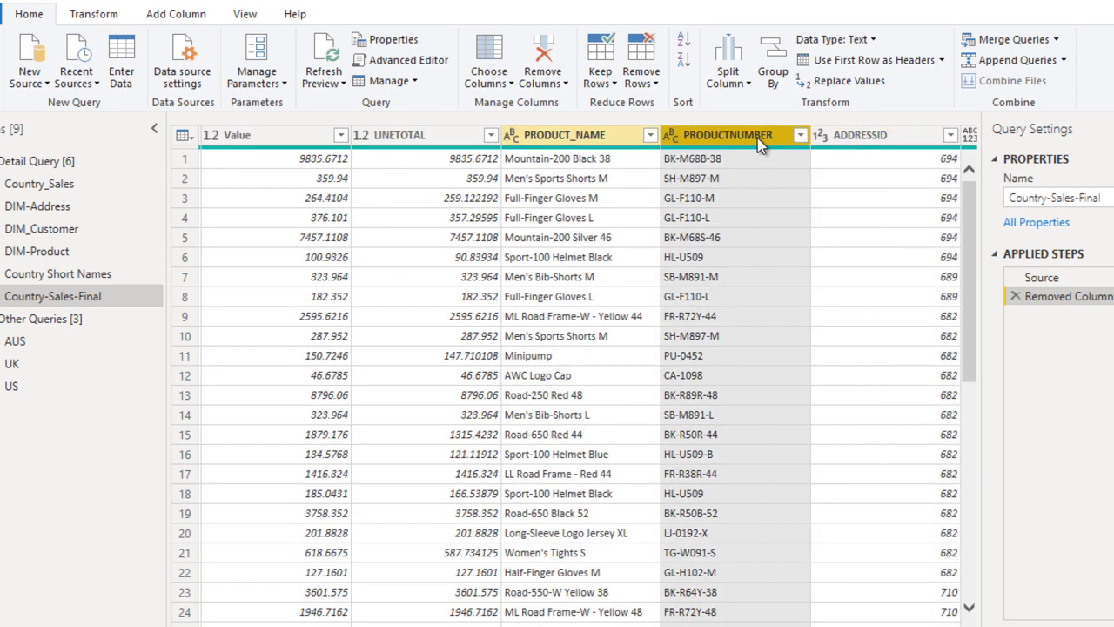
{"action": "key", "text": "Left"}
{"action": "left_click", "coordinate": [758, 138], "text": "ctrl"}
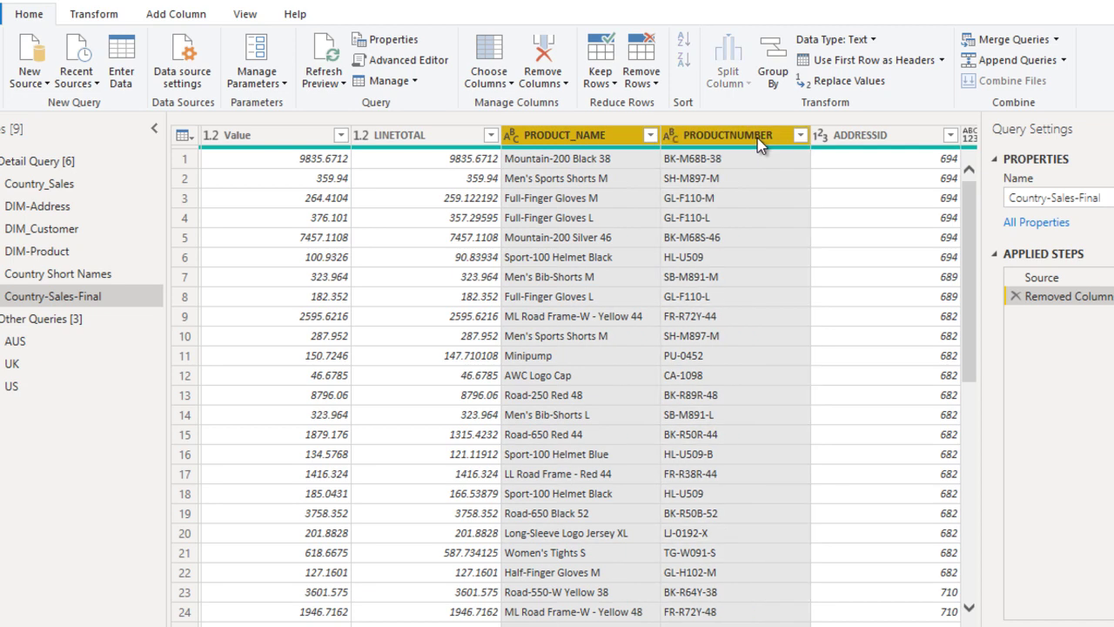
{"action": "mouse_move", "coordinate": [594, 148]}
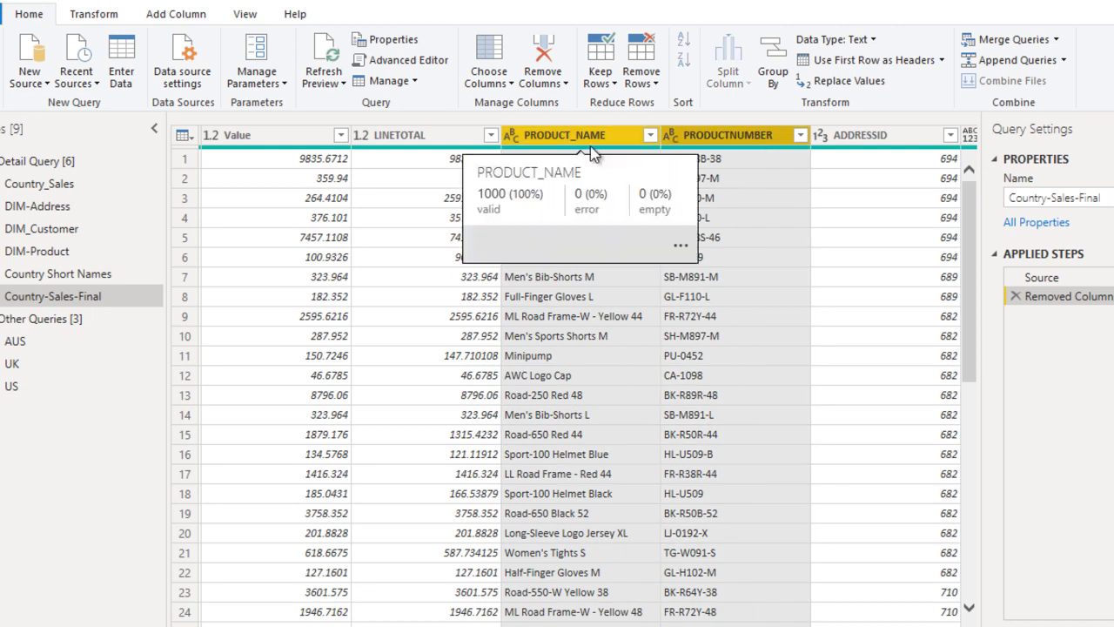
{"action": "left_click", "coordinate": [544, 54]}
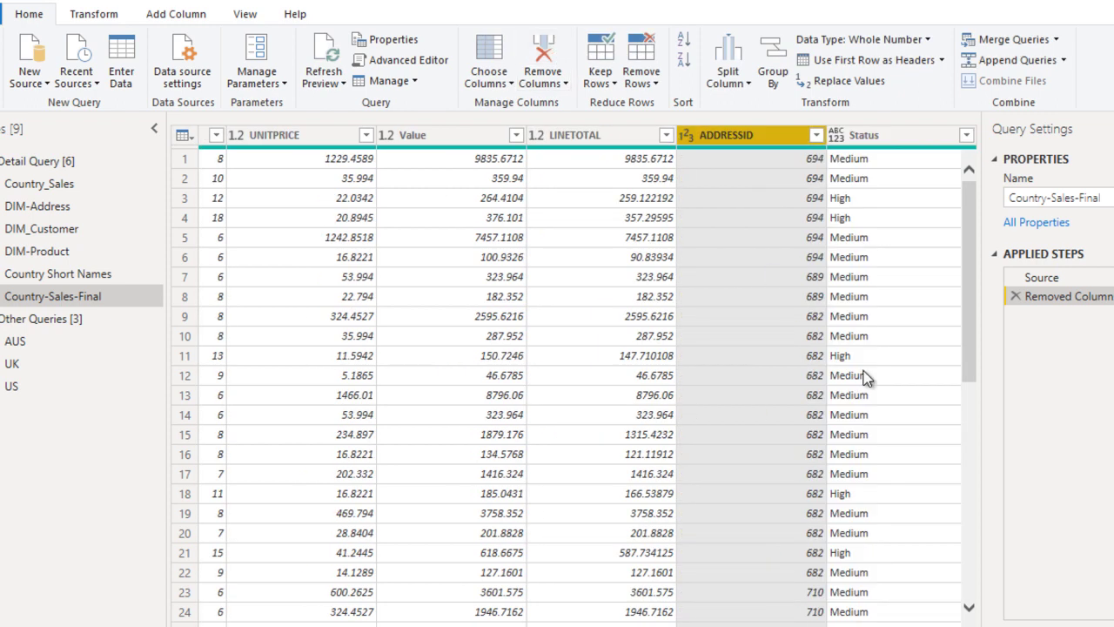
{"action": "left_click", "coordinate": [865, 376]}
{"action": "key", "text": "Left"}
{"action": "key", "text": "Left"}
{"action": "key", "text": "Left"}
{"action": "key", "text": "Left"}
{"action": "key", "text": "Left"}
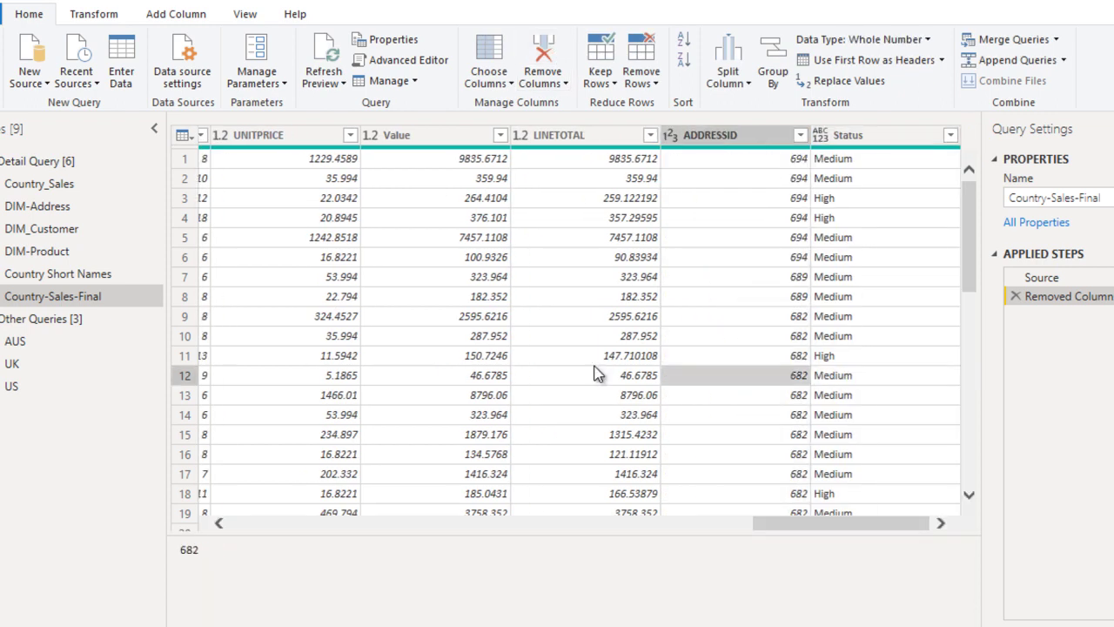
{"action": "key", "text": "Left"}
{"action": "key", "text": "Left"}
{"action": "left_click", "coordinate": [436, 140]}
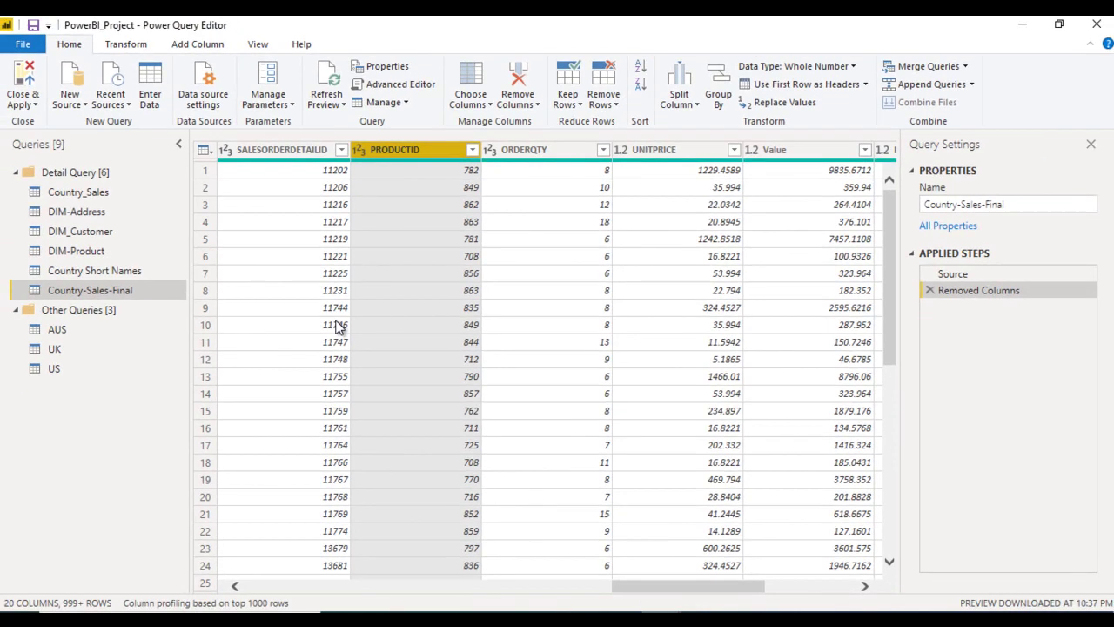
{"action": "key", "text": "alt+Tab"}
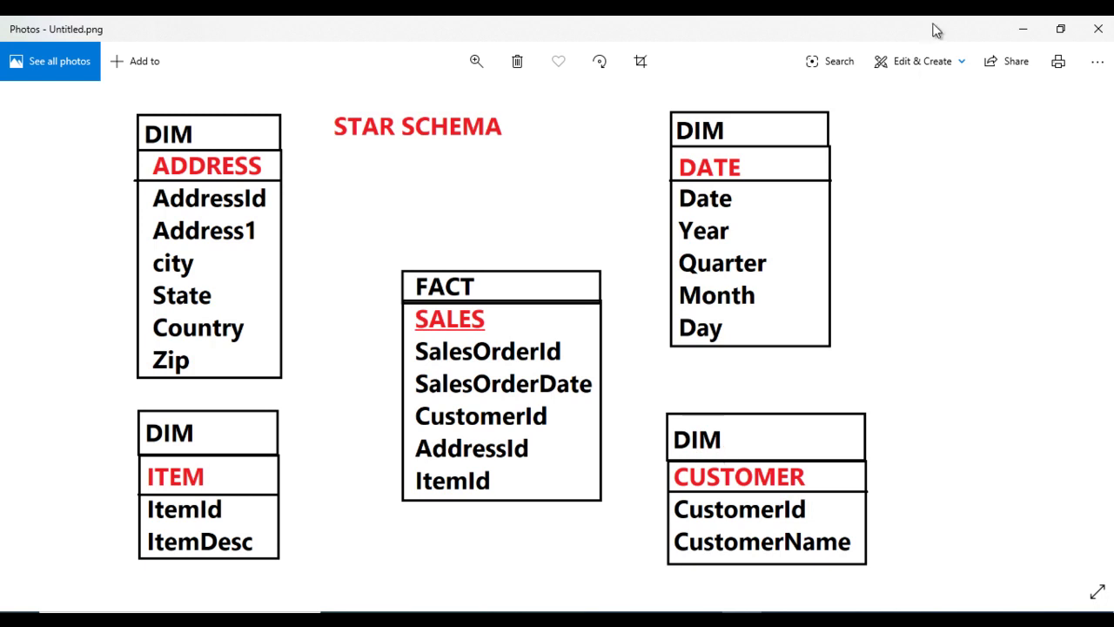
{"action": "left_click", "coordinate": [1023, 29]}
{"action": "left_click", "coordinate": [478, 325]}
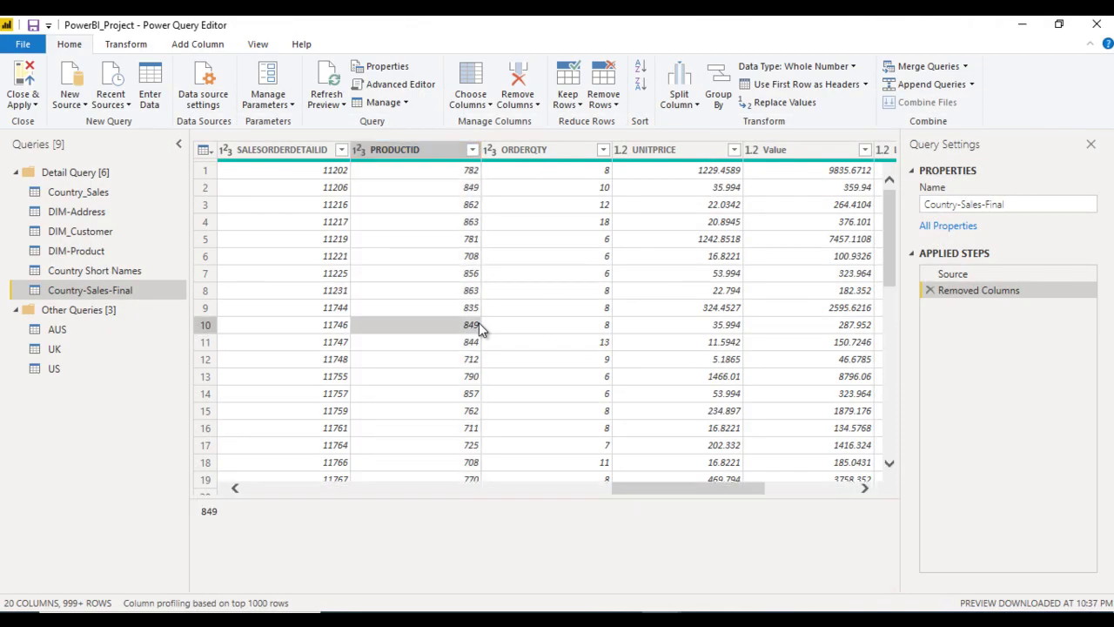
{"action": "left_click", "coordinate": [107, 231]}
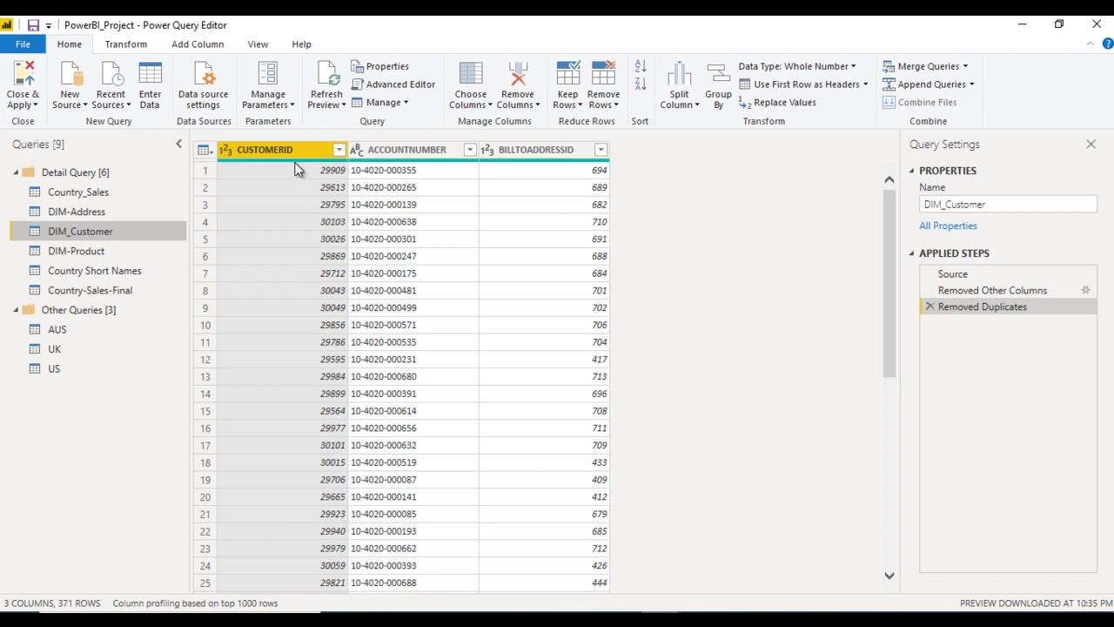
{"action": "mouse_move", "coordinate": [298, 162]}
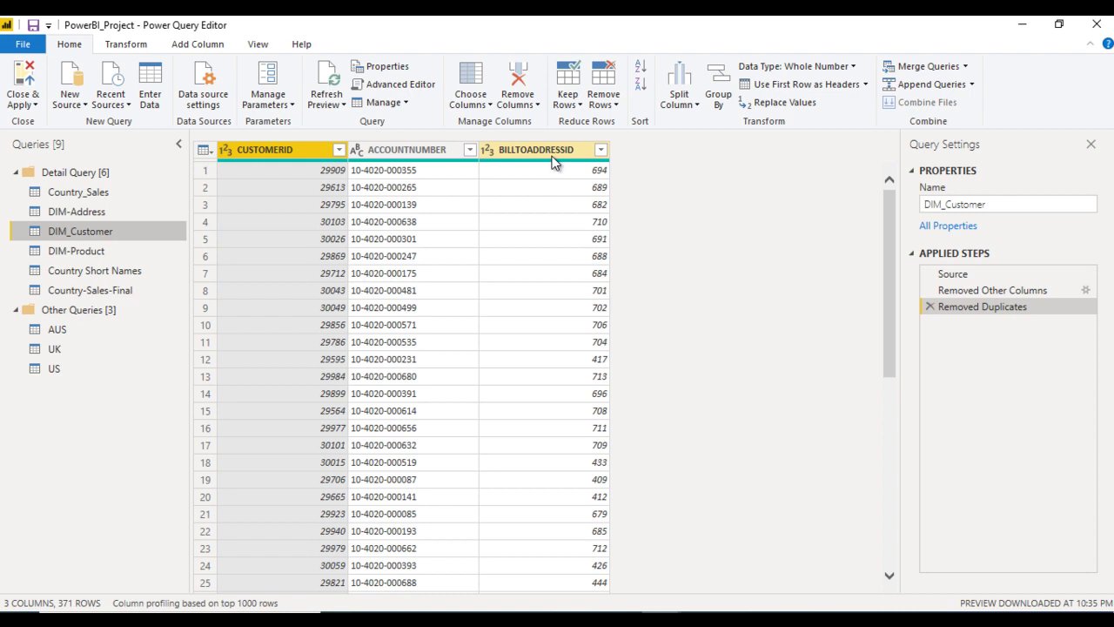
Step: Delete ACCOUNTNUMBER, then BILLTOADDRESSID, from Country-Sales-Final, leaving 18 columns
{"action": "left_click", "coordinate": [135, 293]}
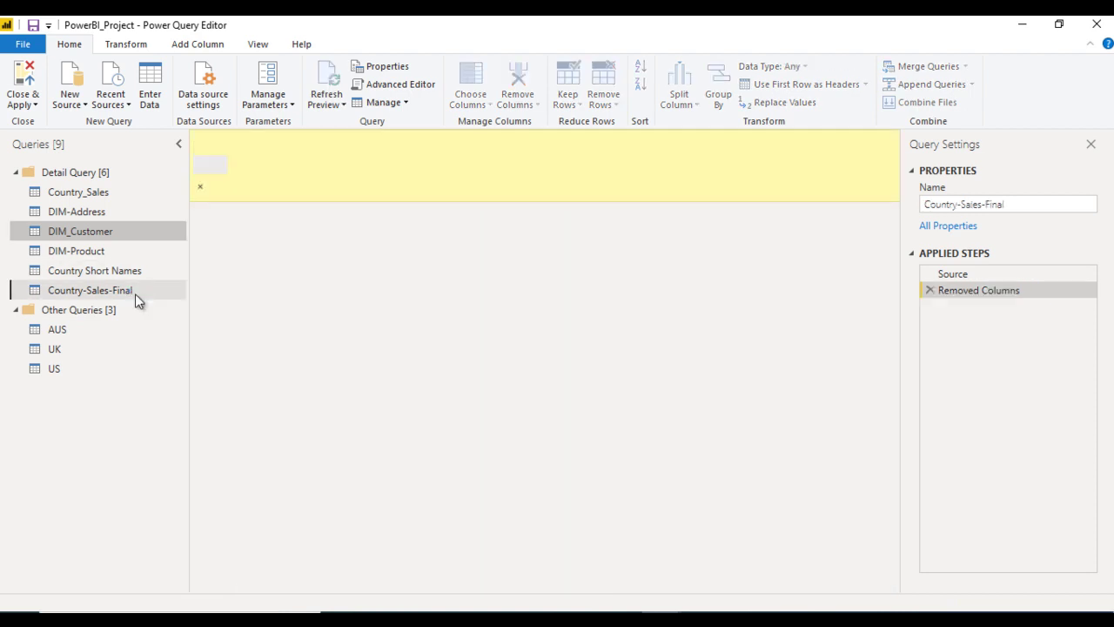
{"action": "left_click", "coordinate": [467, 339]}
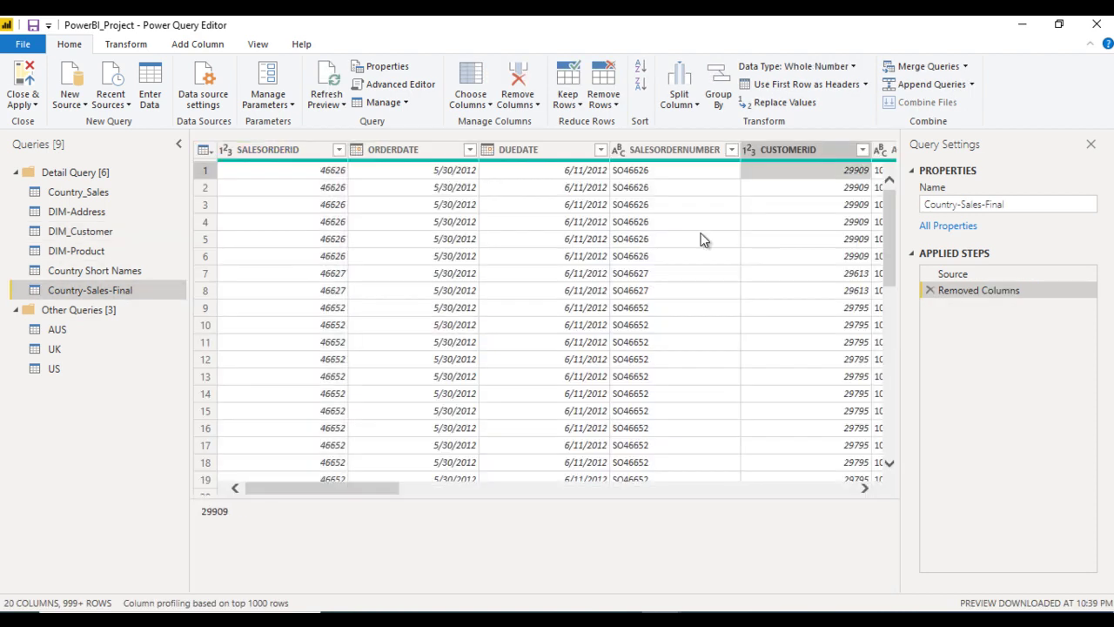
{"action": "key", "text": "Right"}
{"action": "key", "text": "Right"}
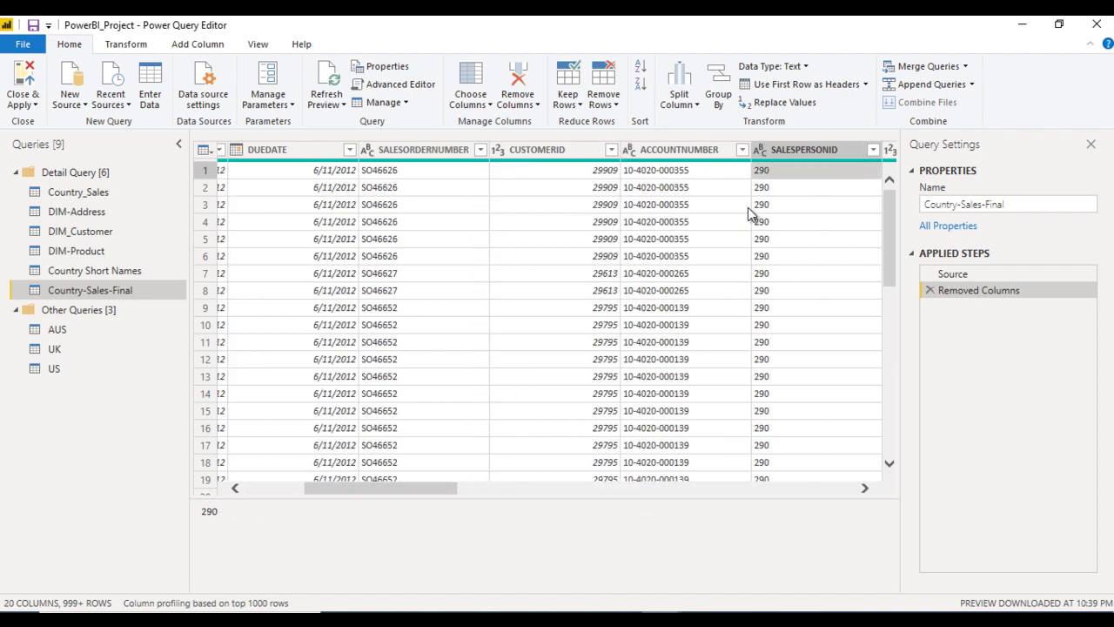
{"action": "left_click", "coordinate": [687, 153]}
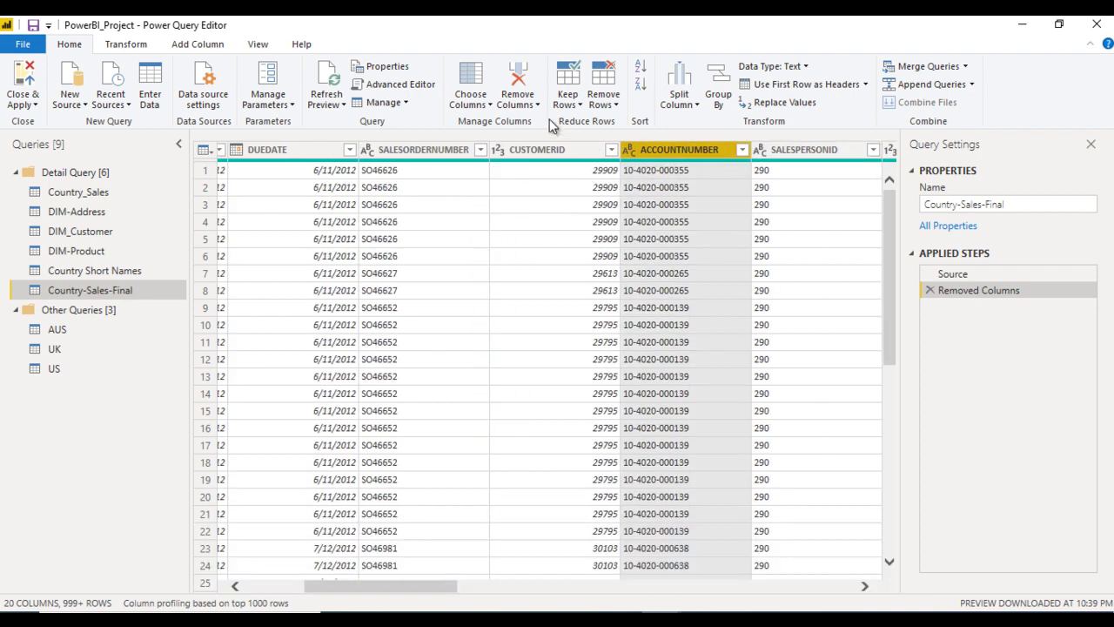
{"action": "left_click", "coordinate": [519, 86]}
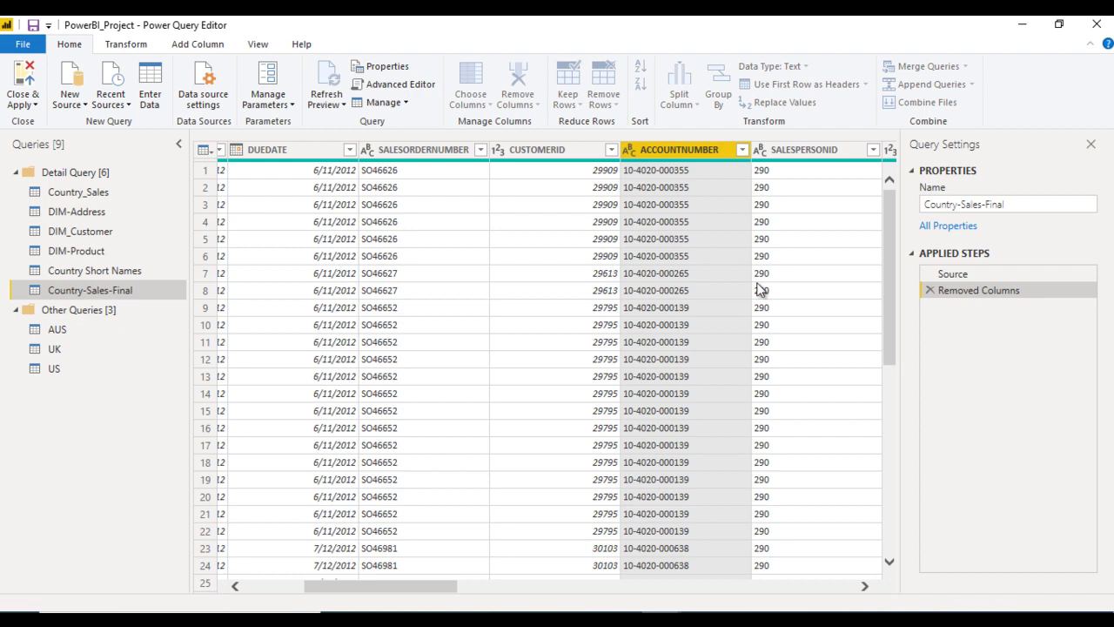
{"action": "key", "text": "Right"}
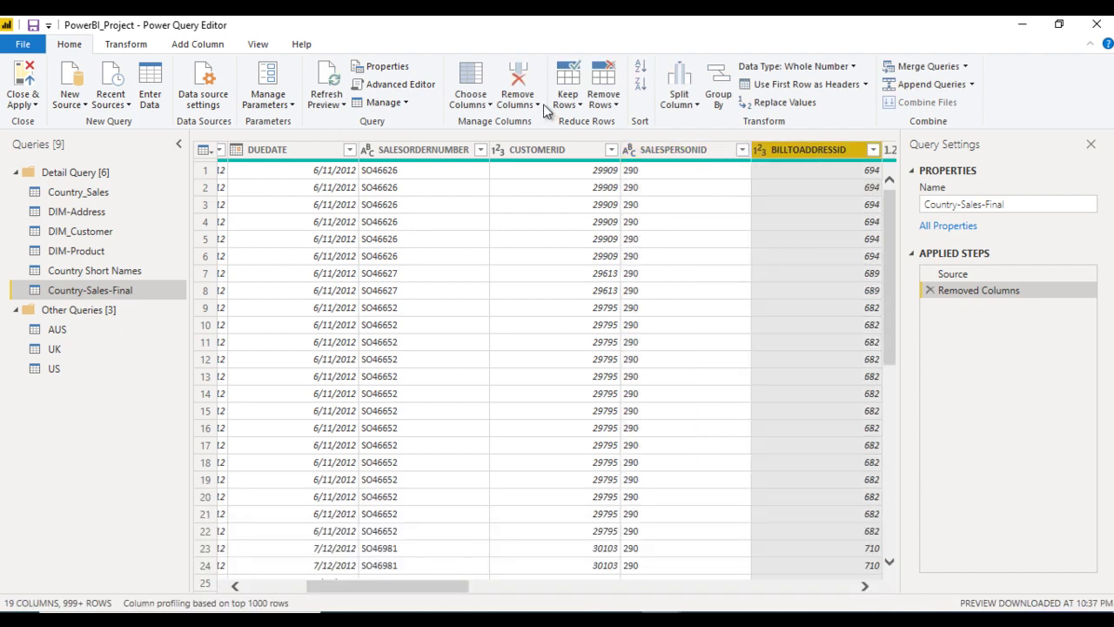
{"action": "left_click", "coordinate": [517, 77]}
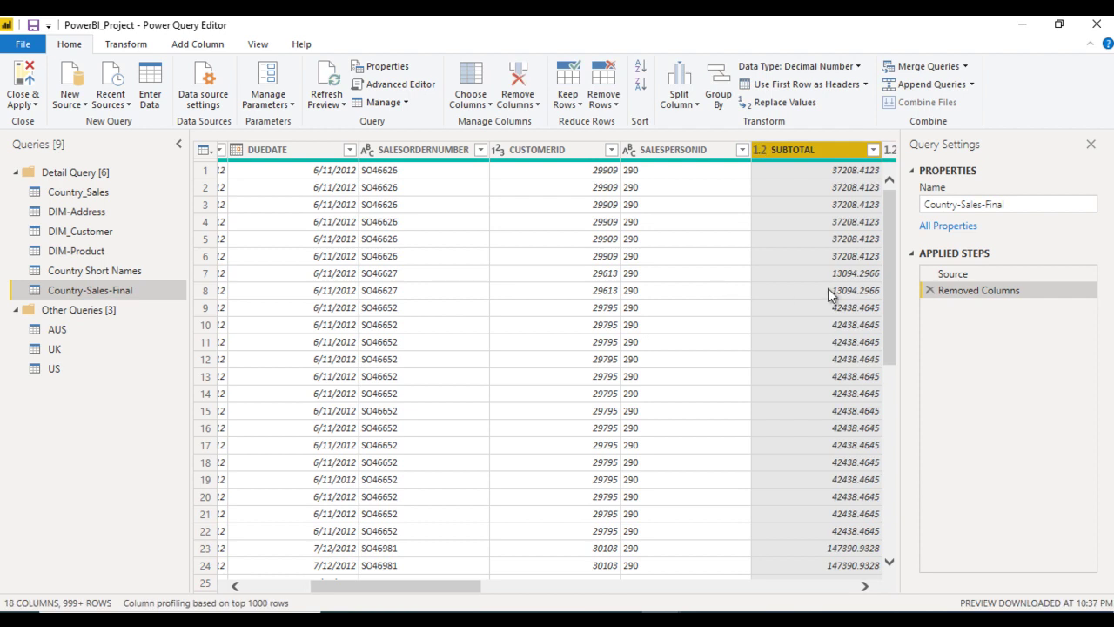
{"action": "left_click", "coordinate": [828, 289]}
{"action": "key", "text": "Up"}
{"action": "key", "text": "Up"}
{"action": "key", "text": "Up"}
{"action": "key", "text": "Up"}
{"action": "key", "text": "Up"}
{"action": "key", "text": "Up"}
{"action": "key", "text": "Up"}
{"action": "key", "text": "Up"}
{"action": "key", "text": "Left"}
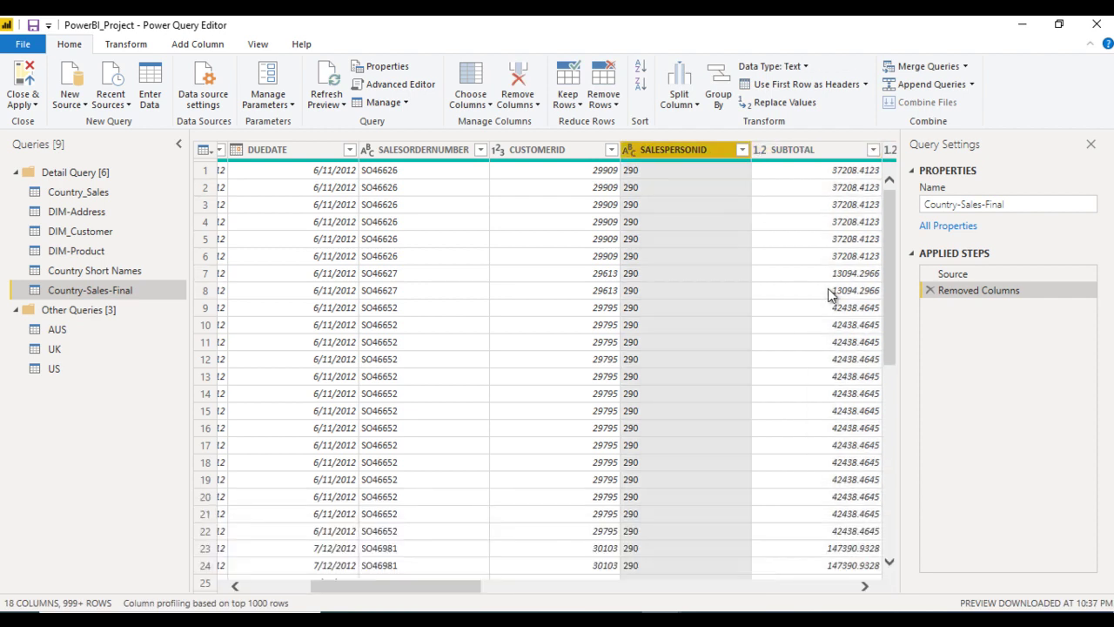
{"action": "key", "text": "Left"}
{"action": "key", "text": "Left"}
{"action": "key", "text": "Left"}
{"action": "key", "text": "Left"}
{"action": "key", "text": "Left"}
{"action": "key", "text": "Left"}
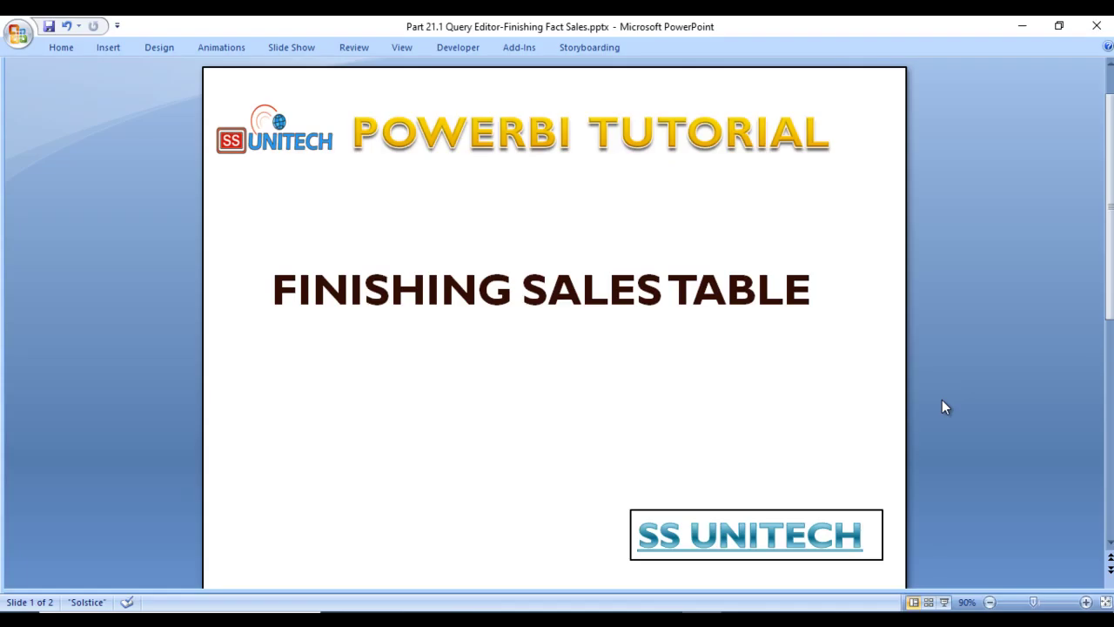